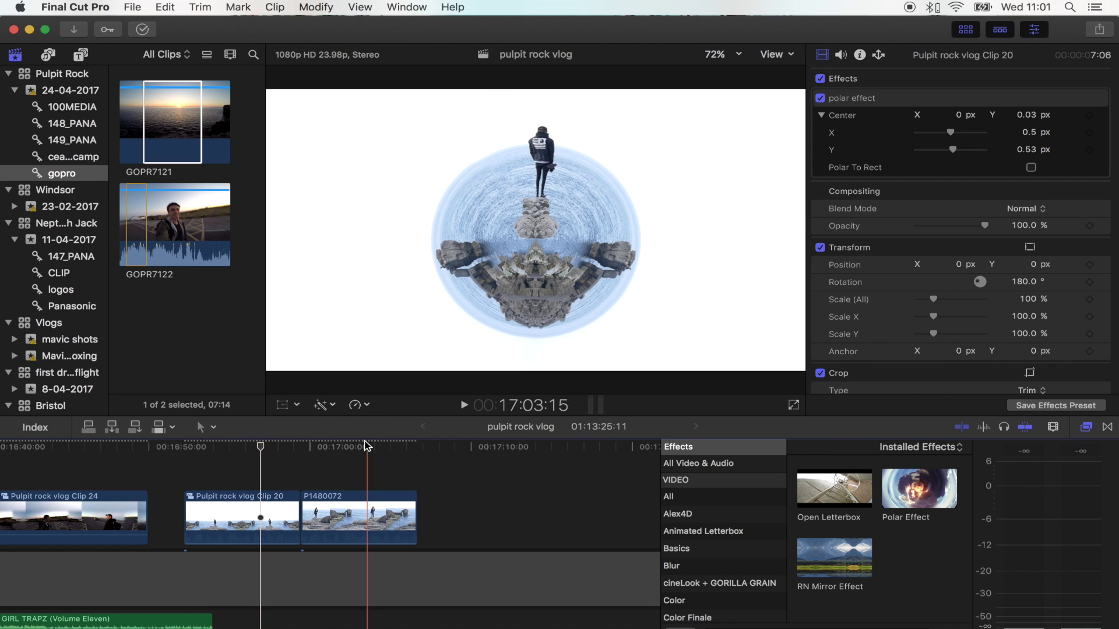
- Remove Clip 20 from the timeline and select the P1480072 rocks shot in the Inspector
click(346, 513)
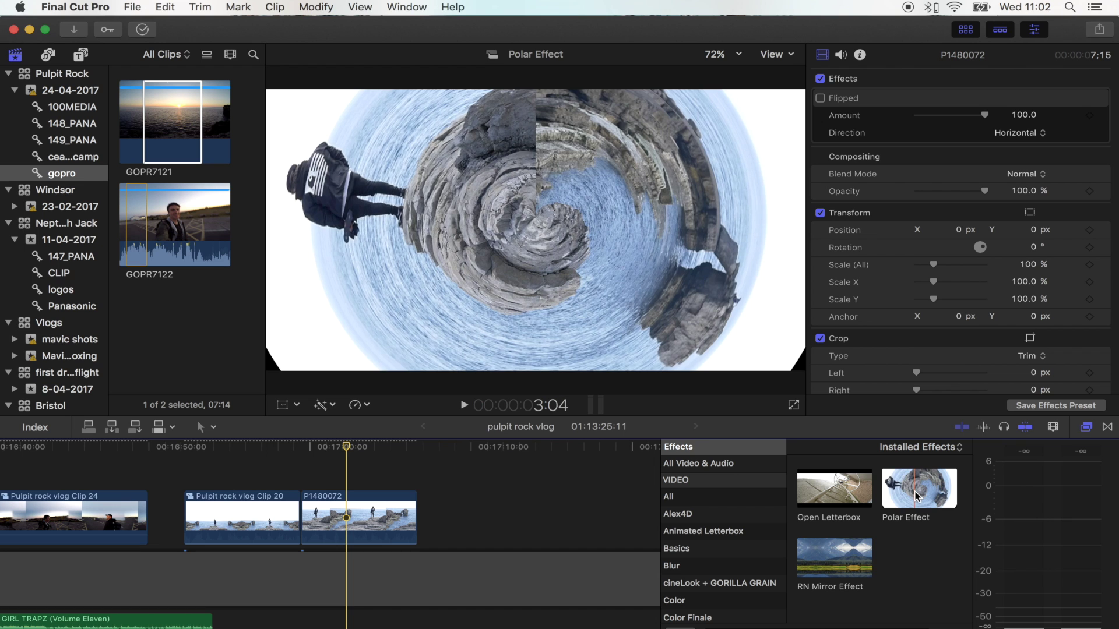
click(341, 447)
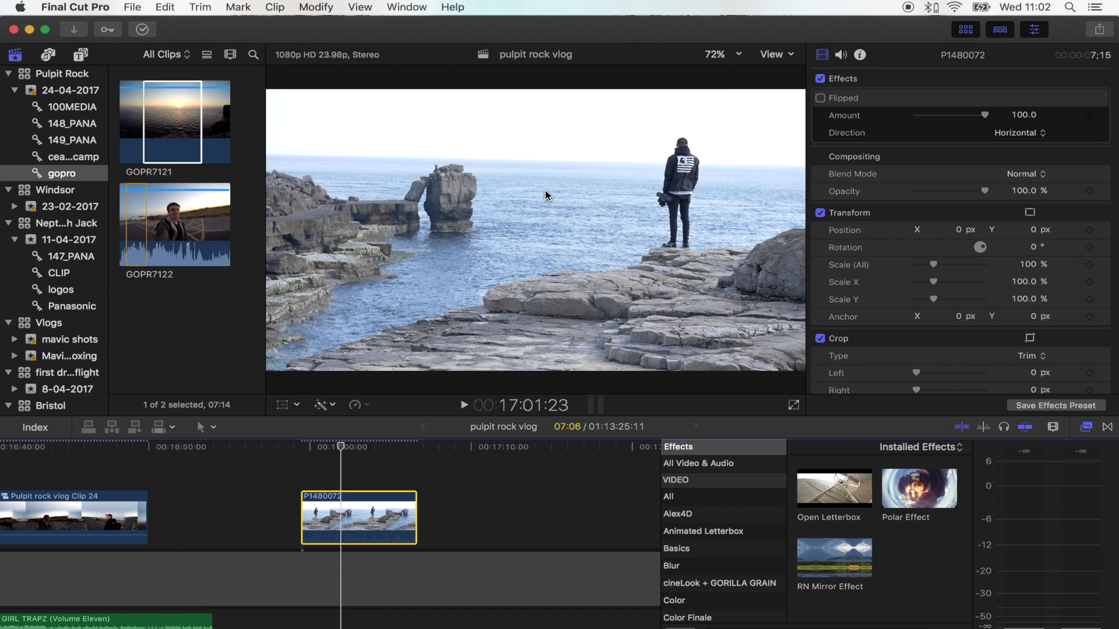
click(1026, 265)
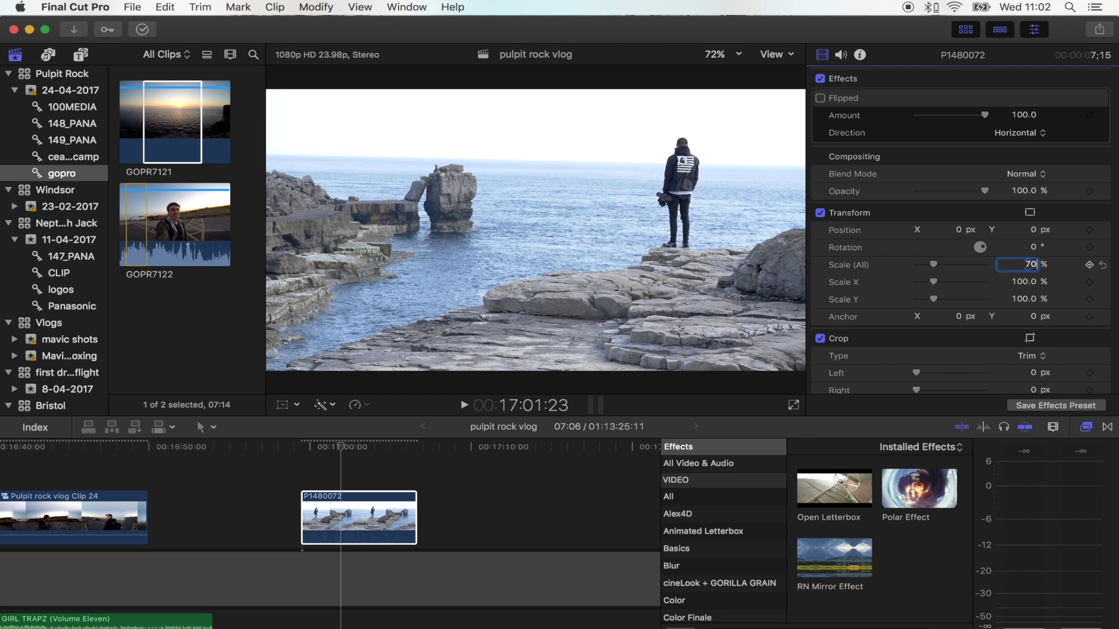
- Scale P1480072 to 70% and drag it toward the lower left of the frame
text(70)
key(Return)
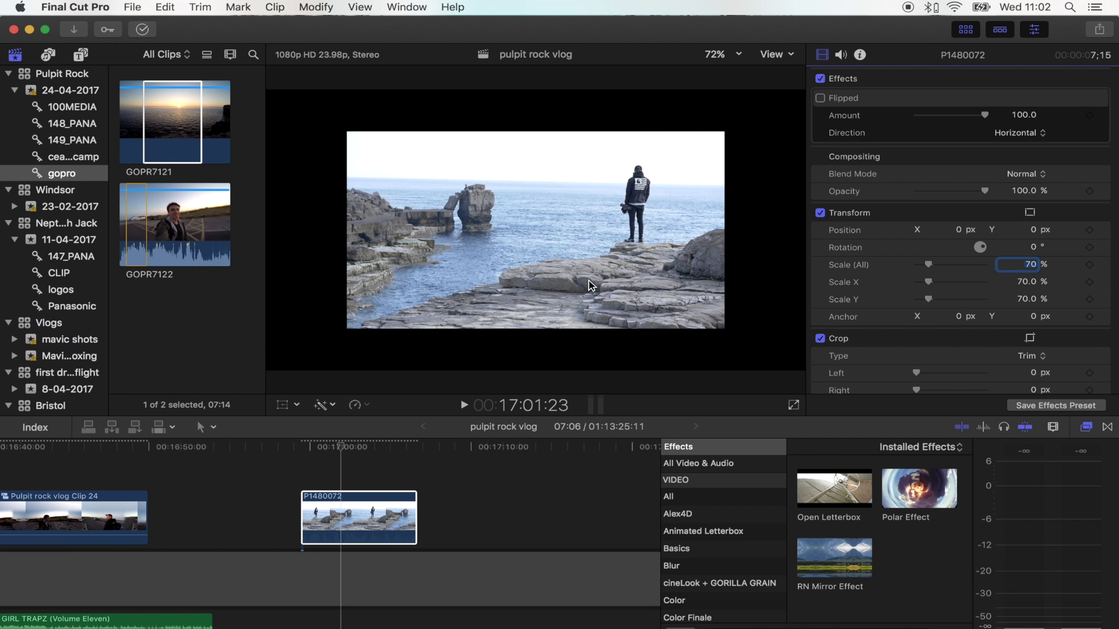
click(282, 406)
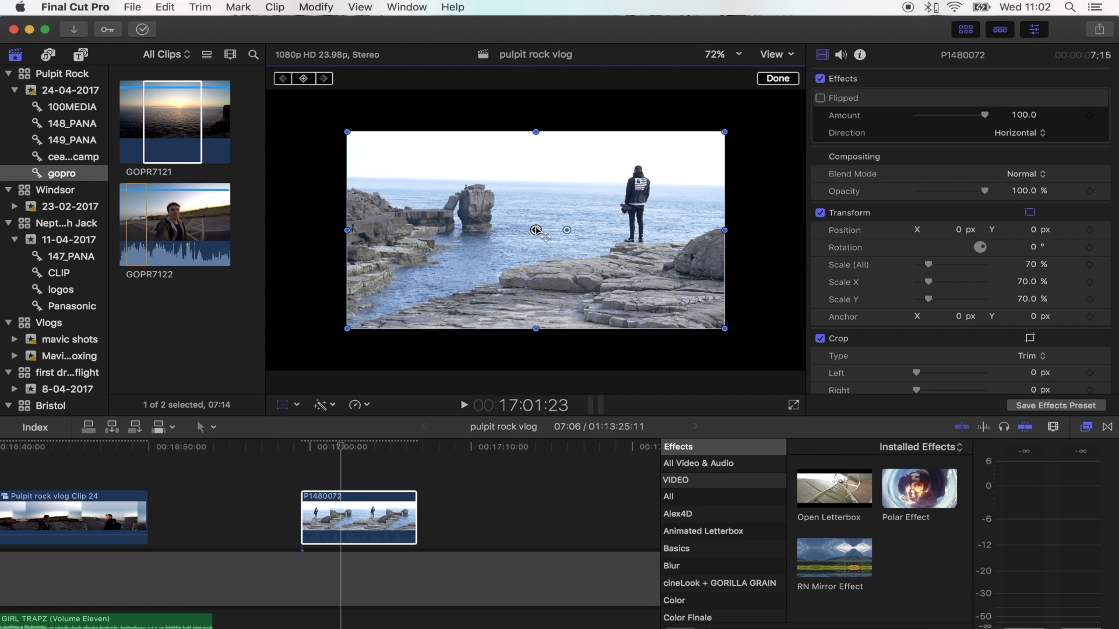
drag(536, 230, 455, 269)
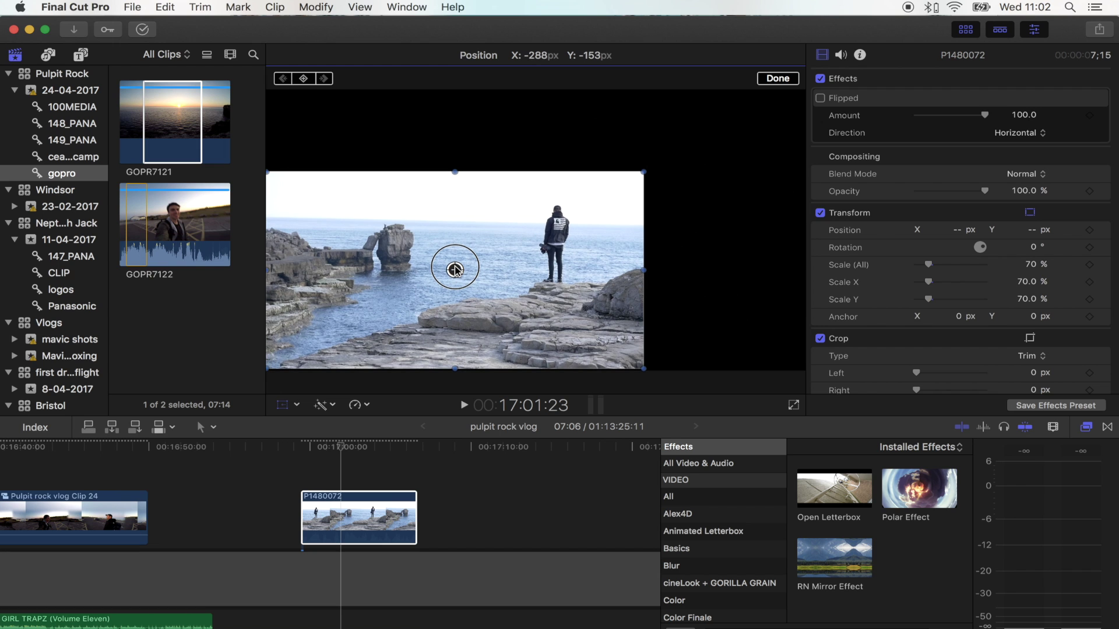
click(328, 512)
key(super+c)
- Paste a connected copy of P1480072 above the original and slide it right to X 106.0, Y −149.2 px
key(alt+v)
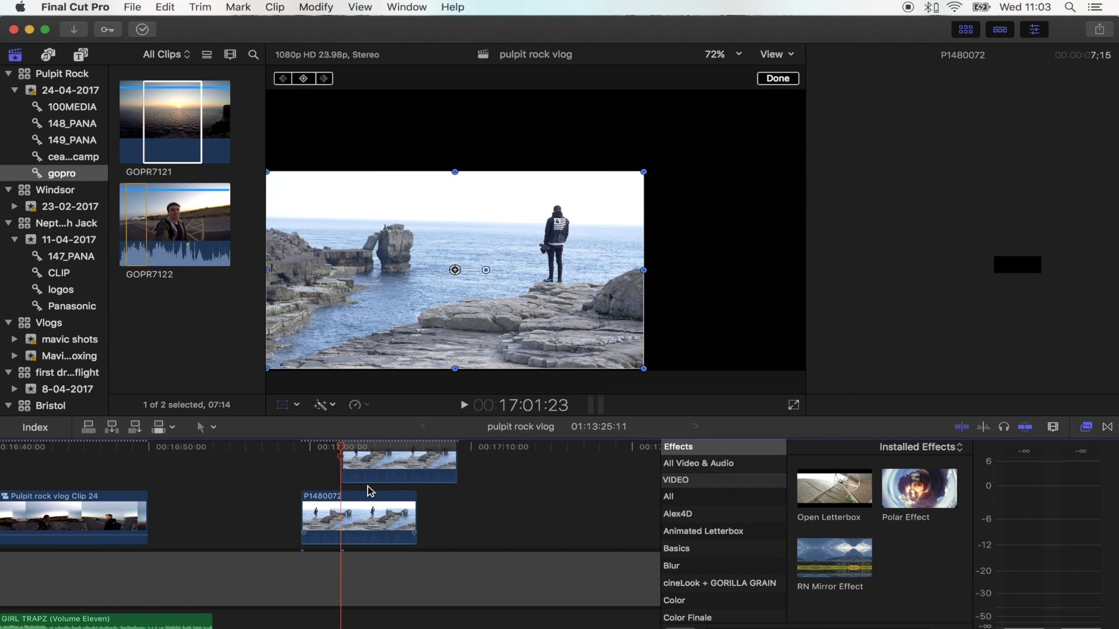
click(350, 470)
drag(349, 469, 308, 468)
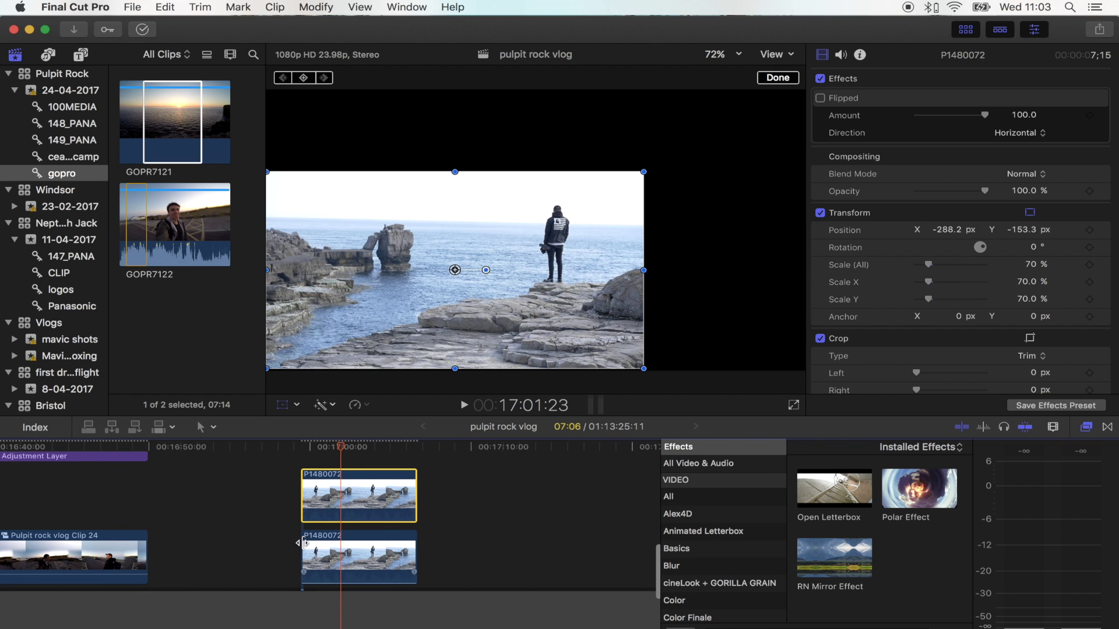
click(352, 453)
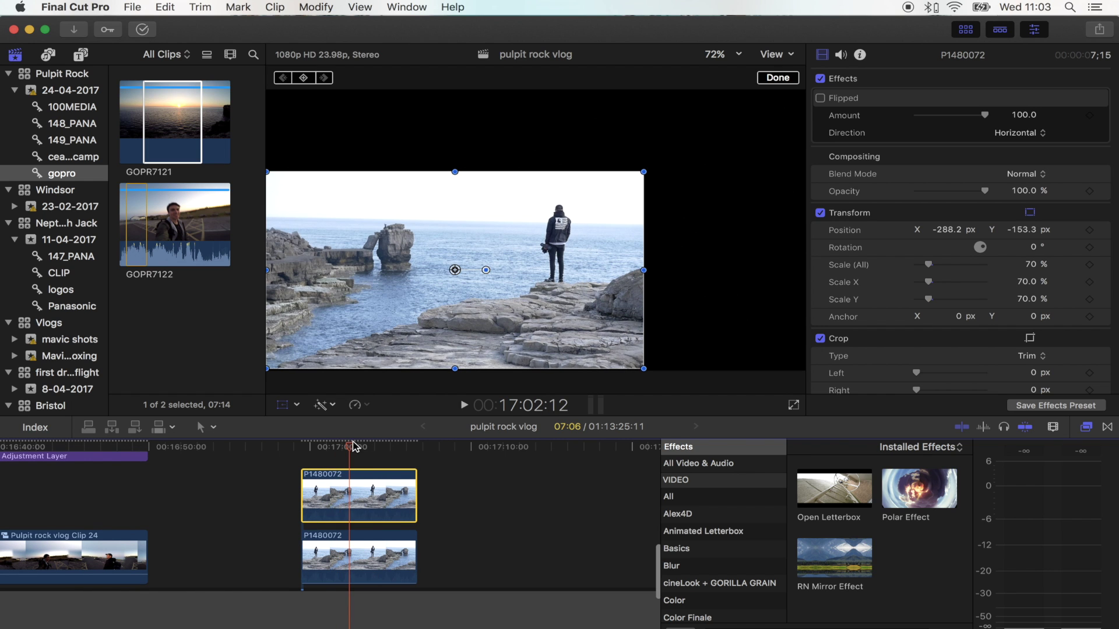
drag(456, 270, 566, 268)
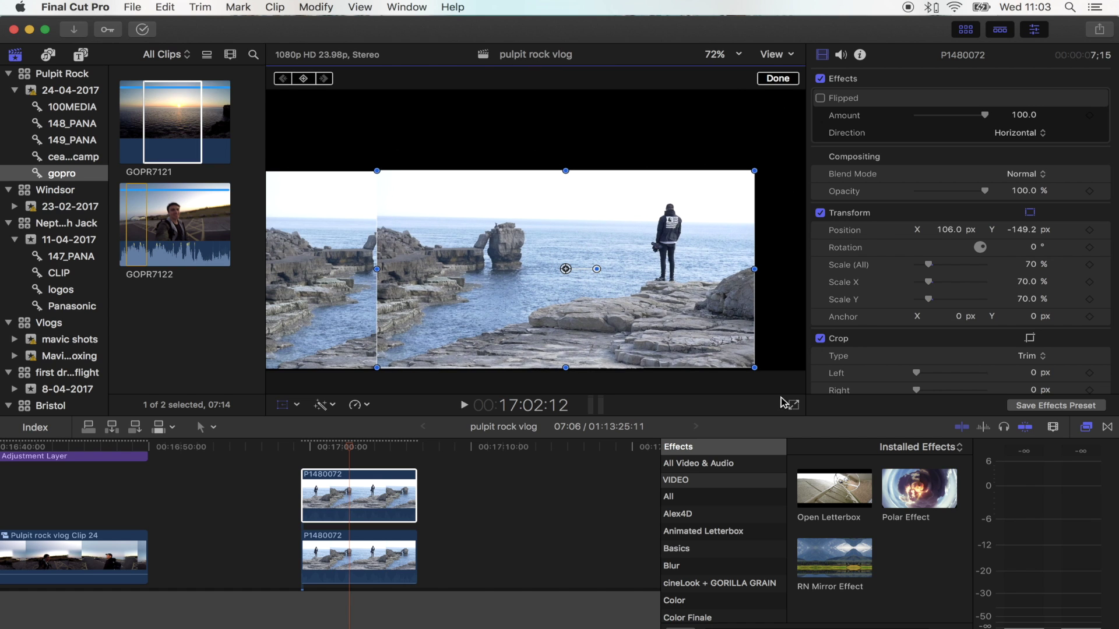
click(708, 463)
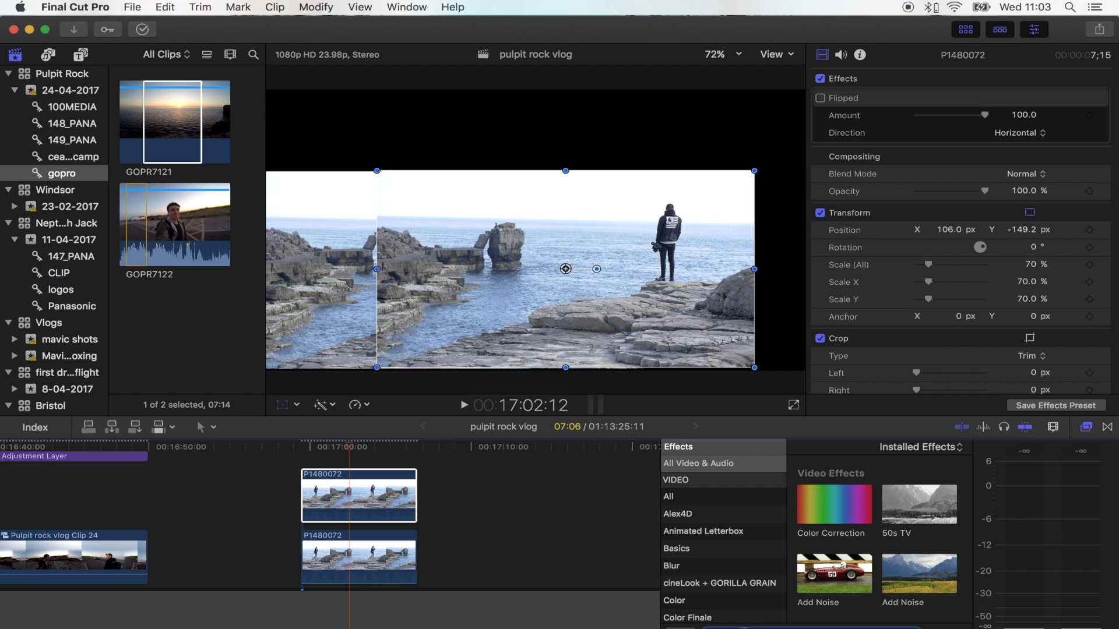
- Apply the Flipped effect to the upper copy and move it right to X 286.6, Y −152.7 px
text(flipped)
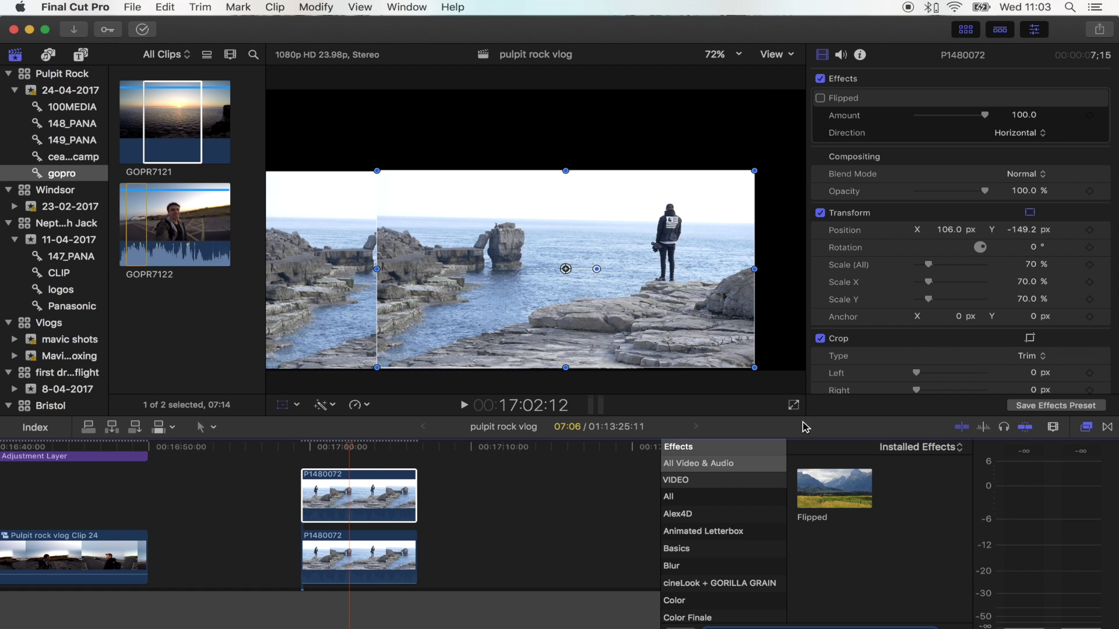
double_click(819, 485)
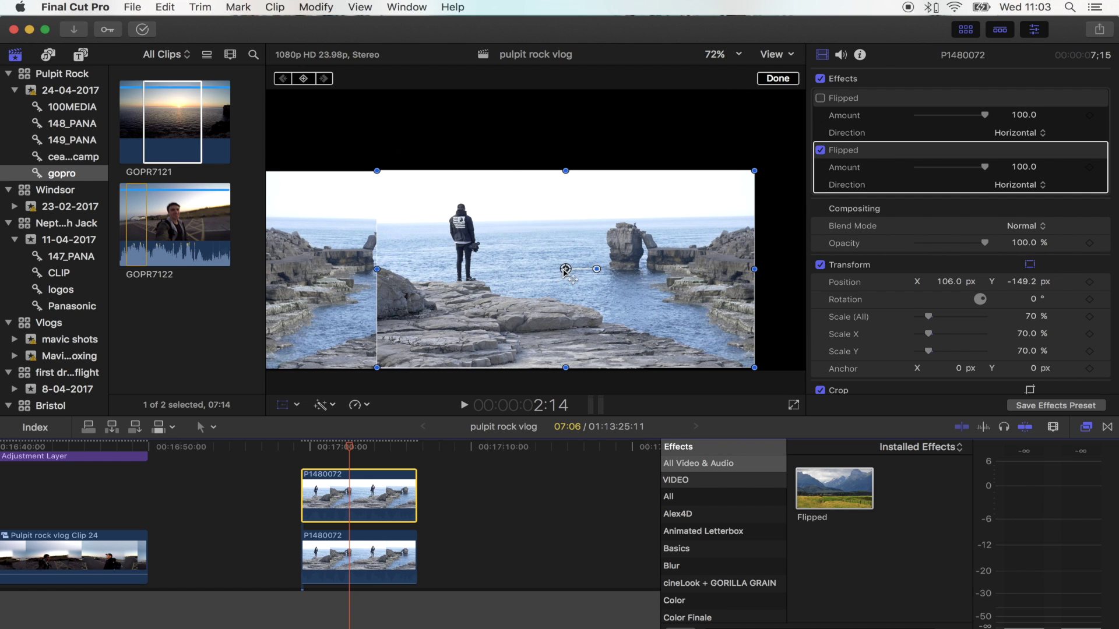
drag(565, 269, 616, 270)
click(777, 79)
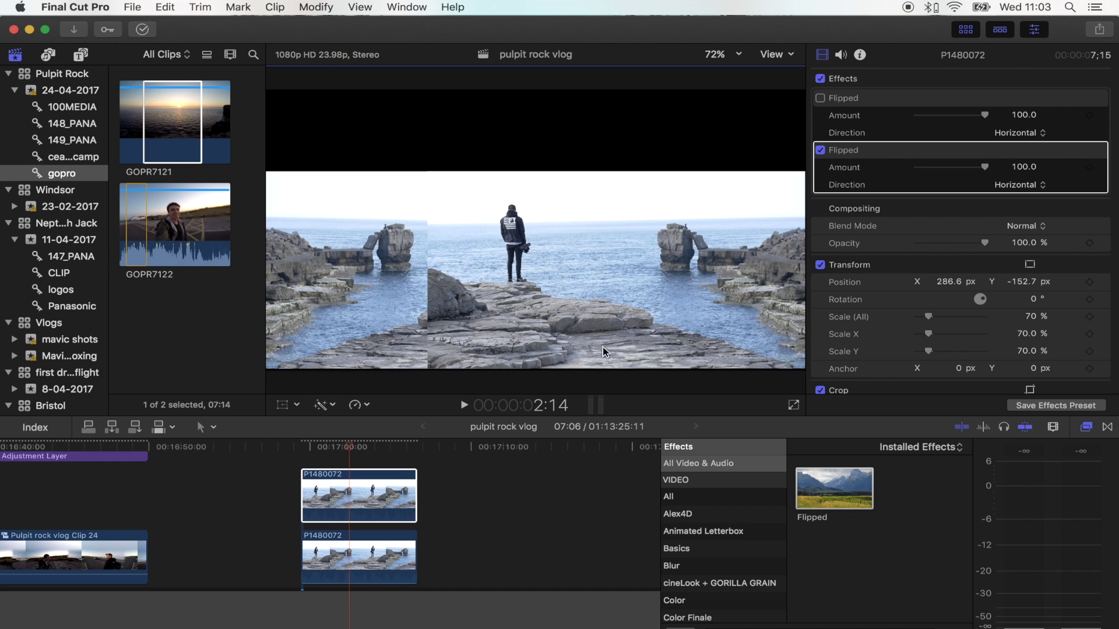
- Add a Shape Mask to the flipped copy, shift it right and feather its edge to about 176.4
click(361, 498)
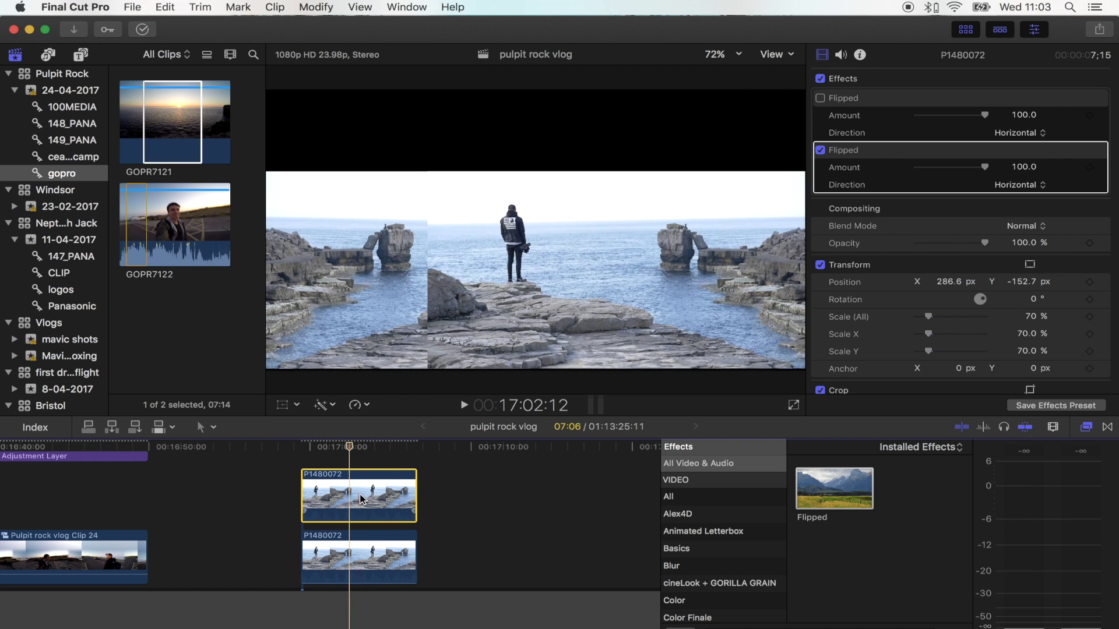
scroll(716, 583, down, 3)
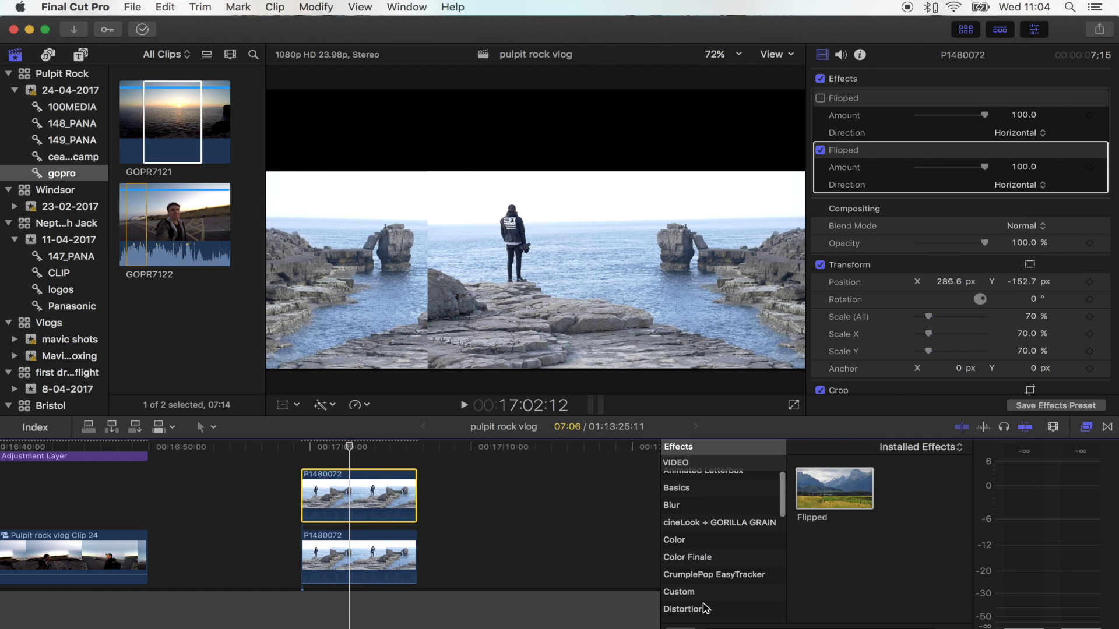
scroll(708, 577, down, 5)
click(701, 588)
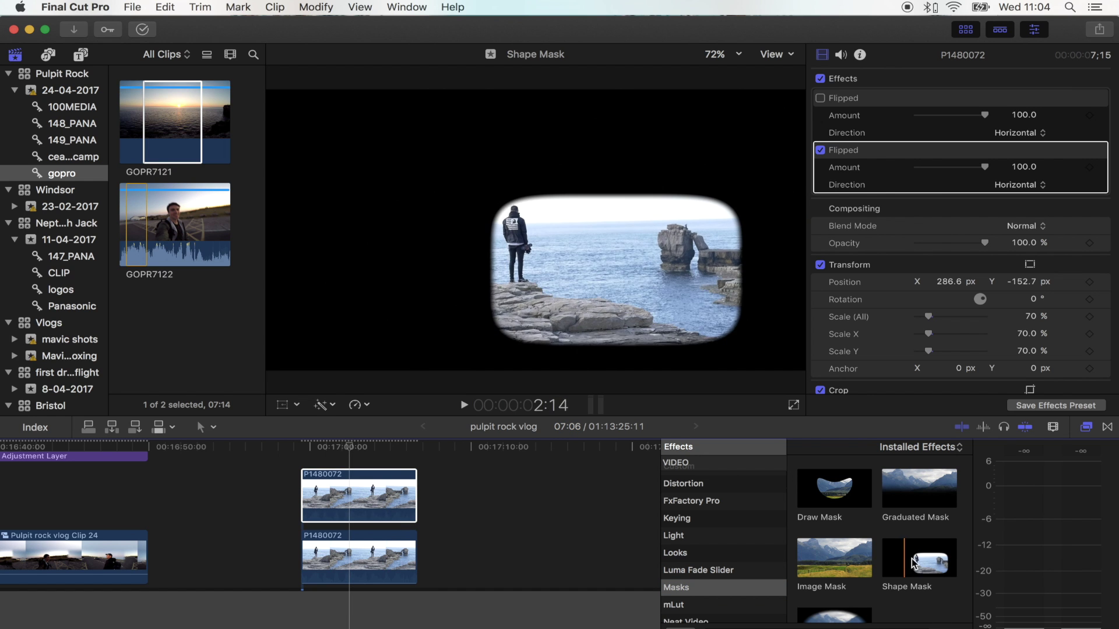
drag(922, 568, 358, 568)
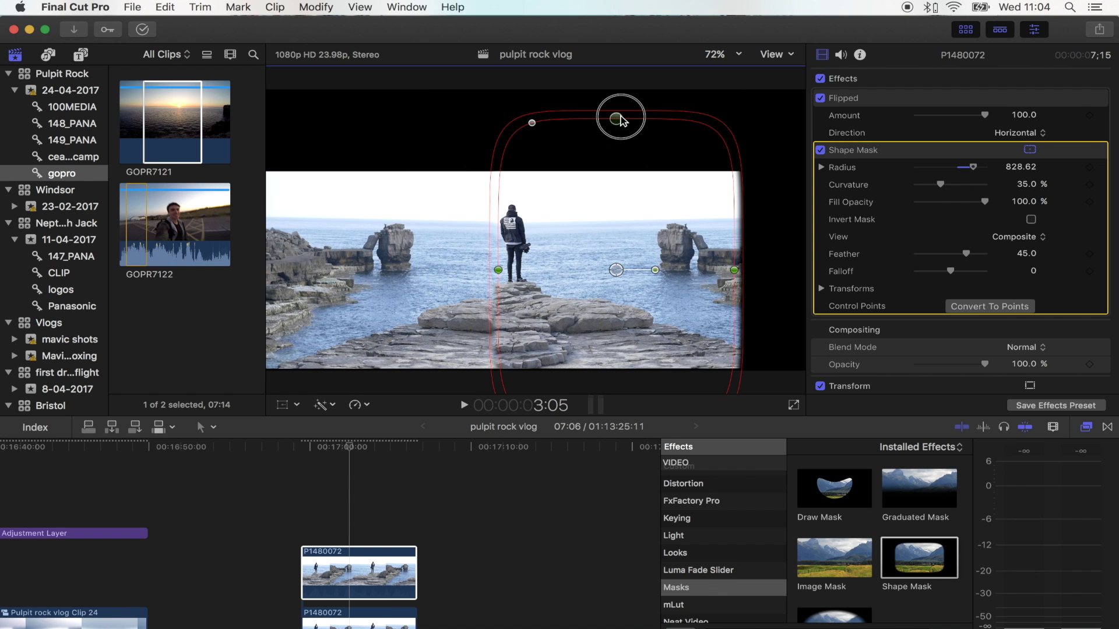
drag(618, 271, 756, 269)
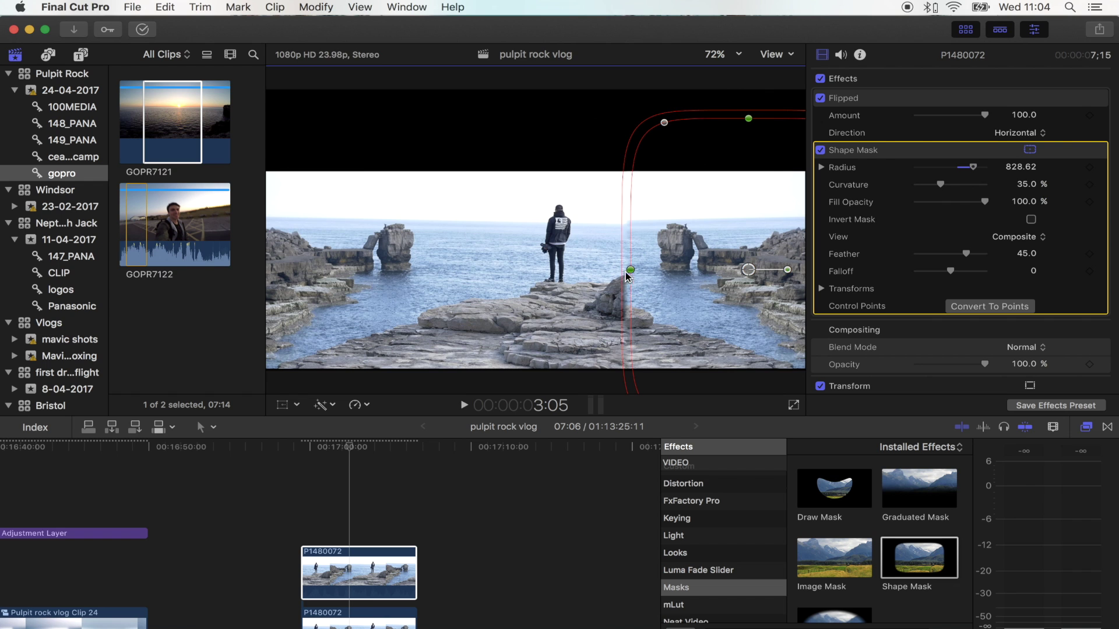
drag(628, 275, 594, 279)
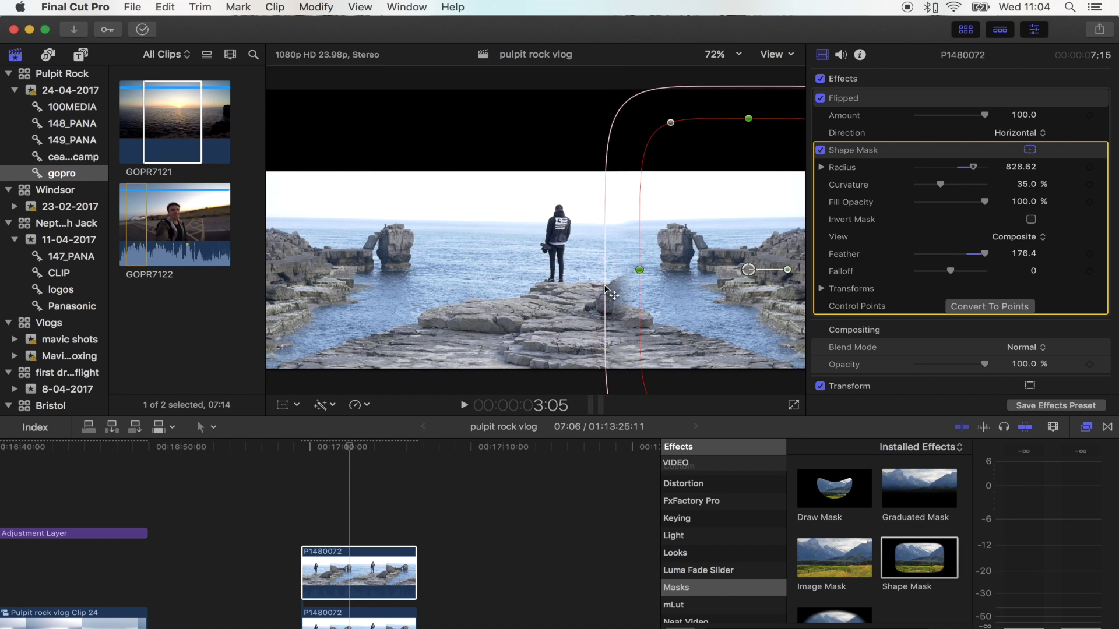
click(701, 184)
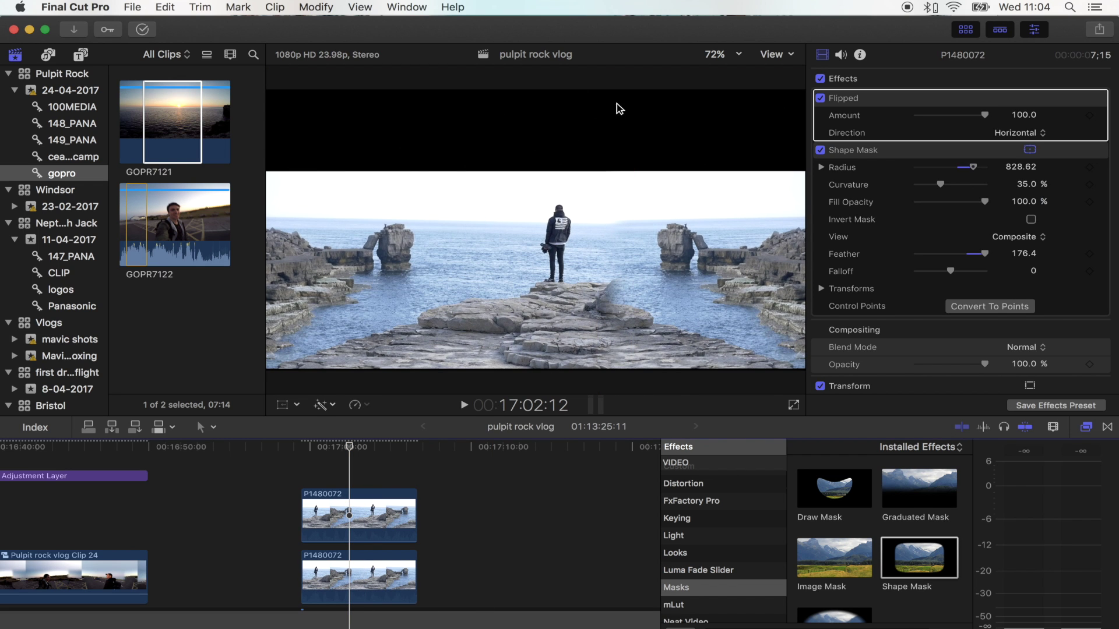
- Delete the Shape Mask from the mirrored copy, leaving only the Flipped effect
key(shift+z)
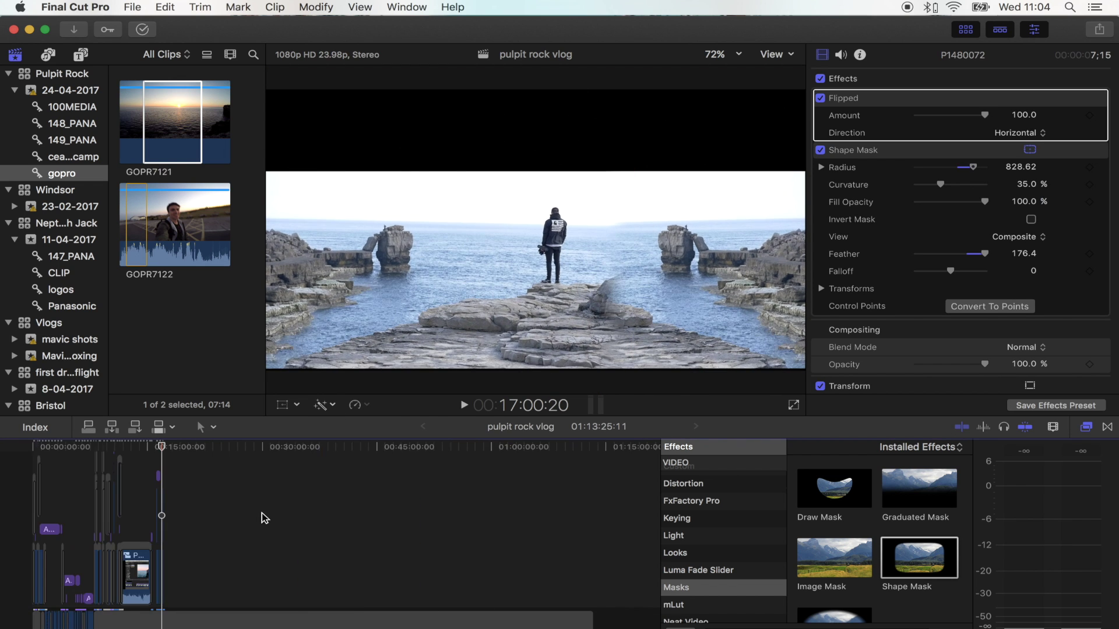
key(shift+z)
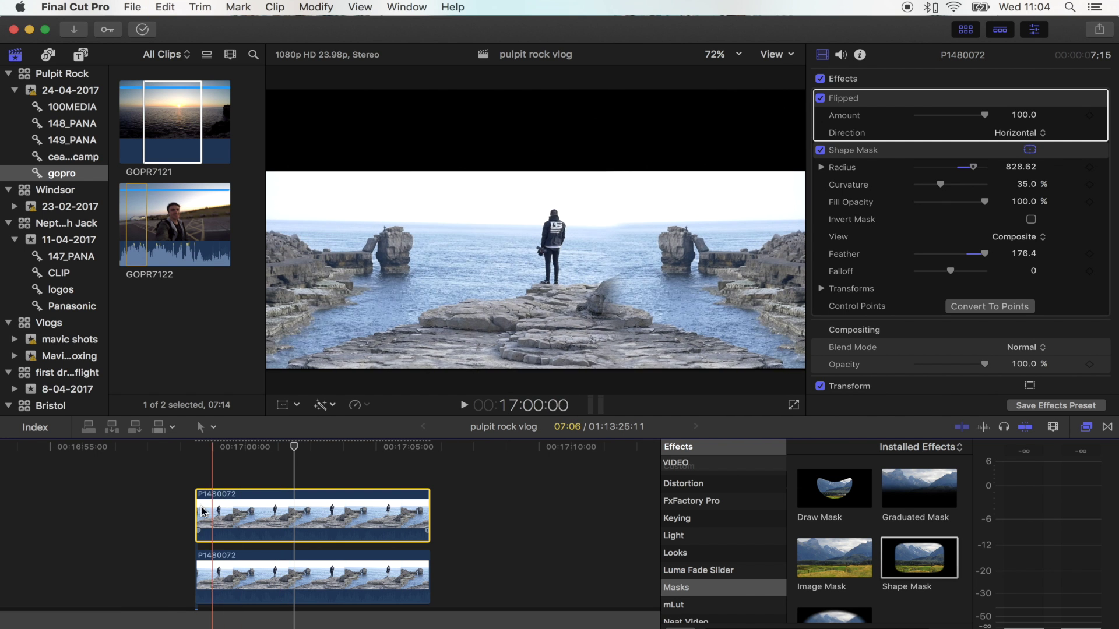
click(262, 502)
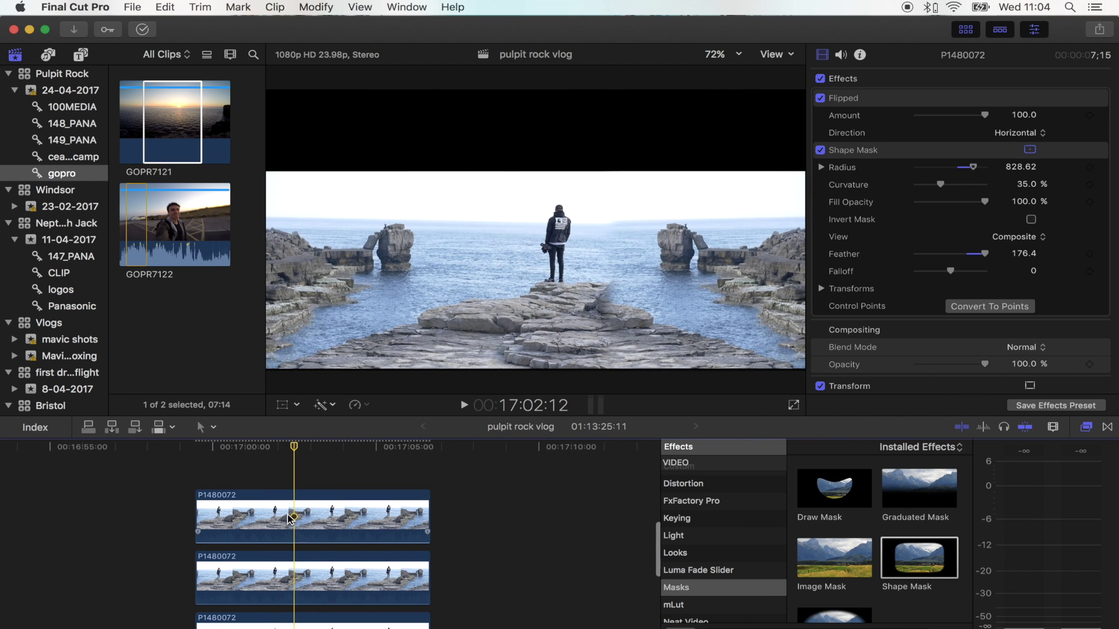
click(880, 152)
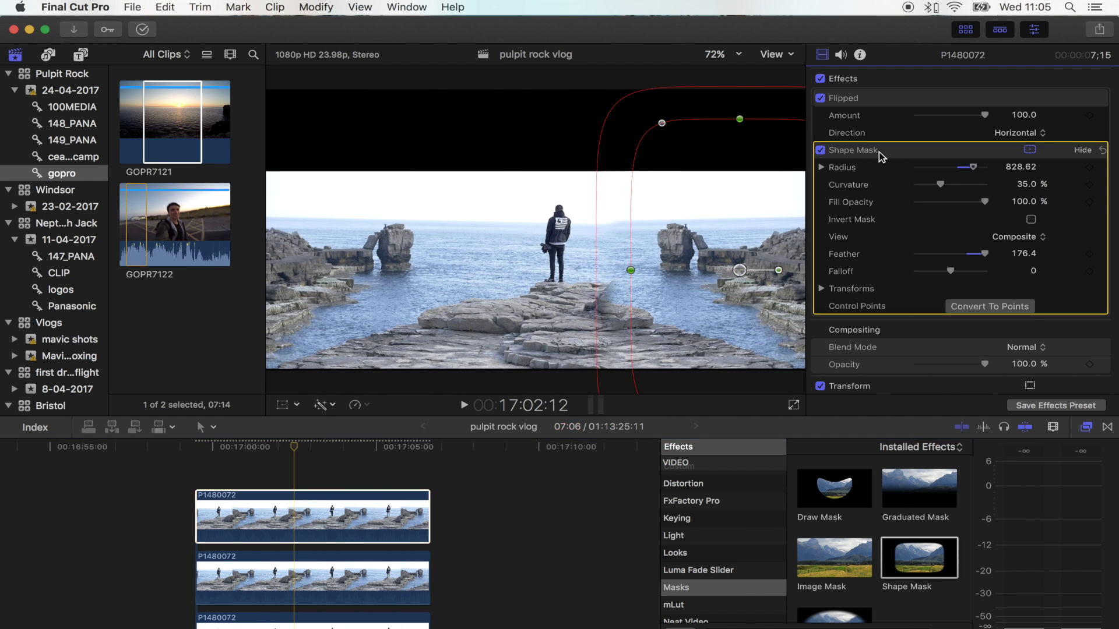
key(Delete)
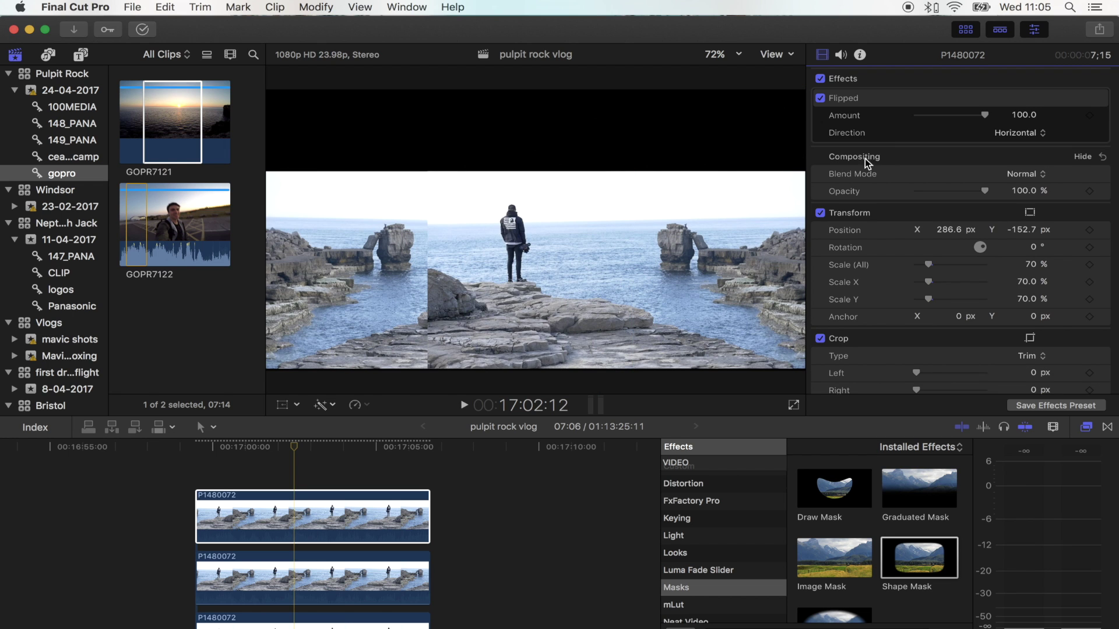
click(284, 404)
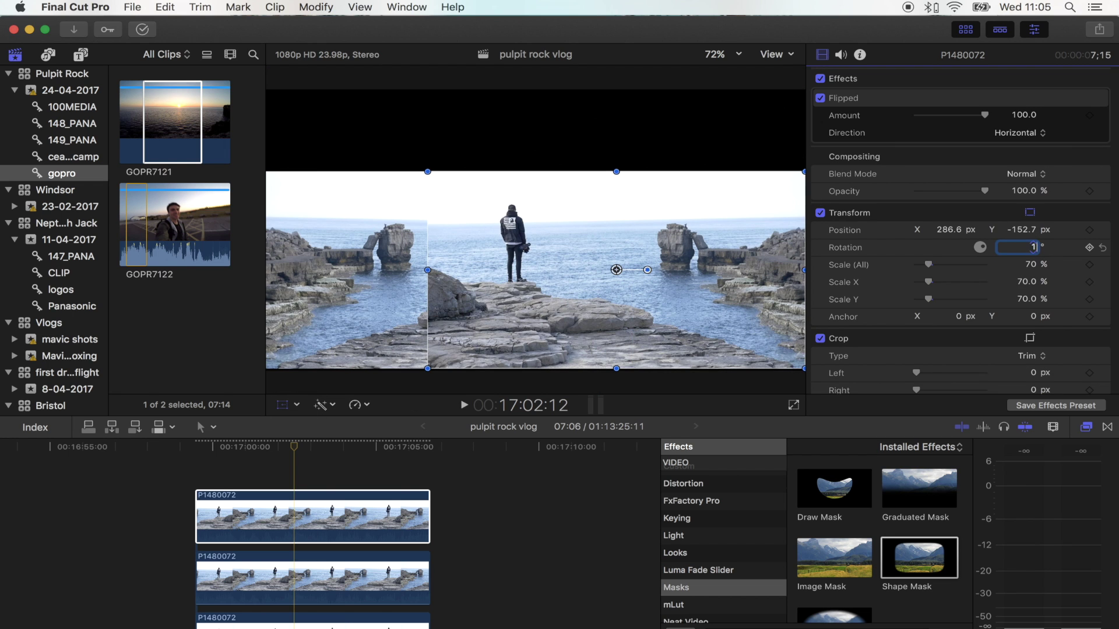
- Rotate the top copy 180°, scale it to 349%, raise it to Y 2142.6 px and add a Shape Mask
click(1033, 248)
text(180)
key(Return)
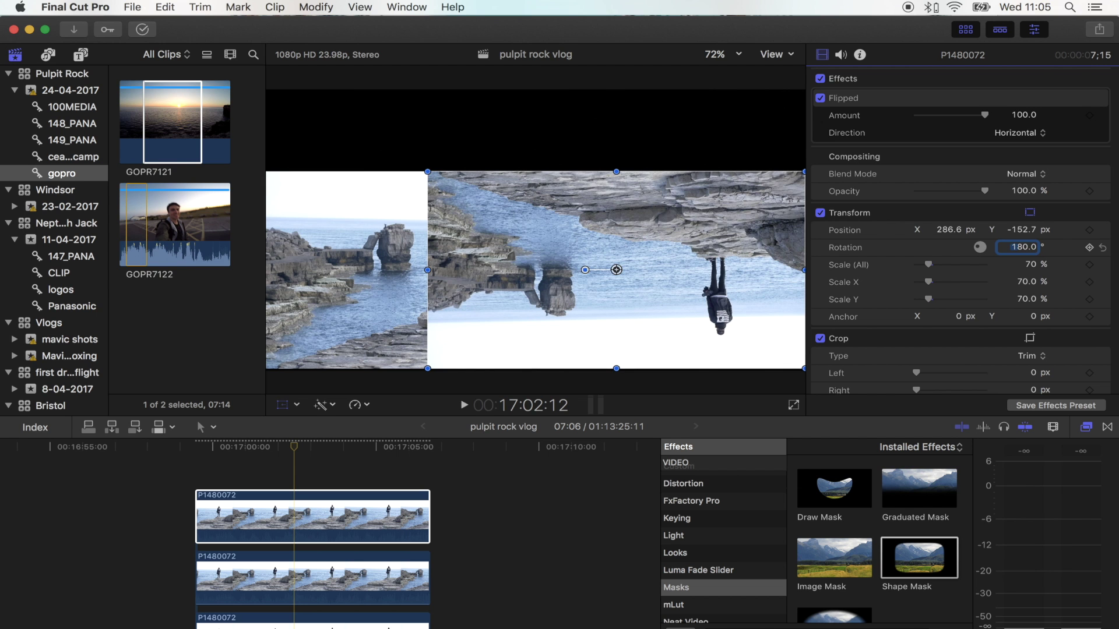
drag(634, 291, 550, 162)
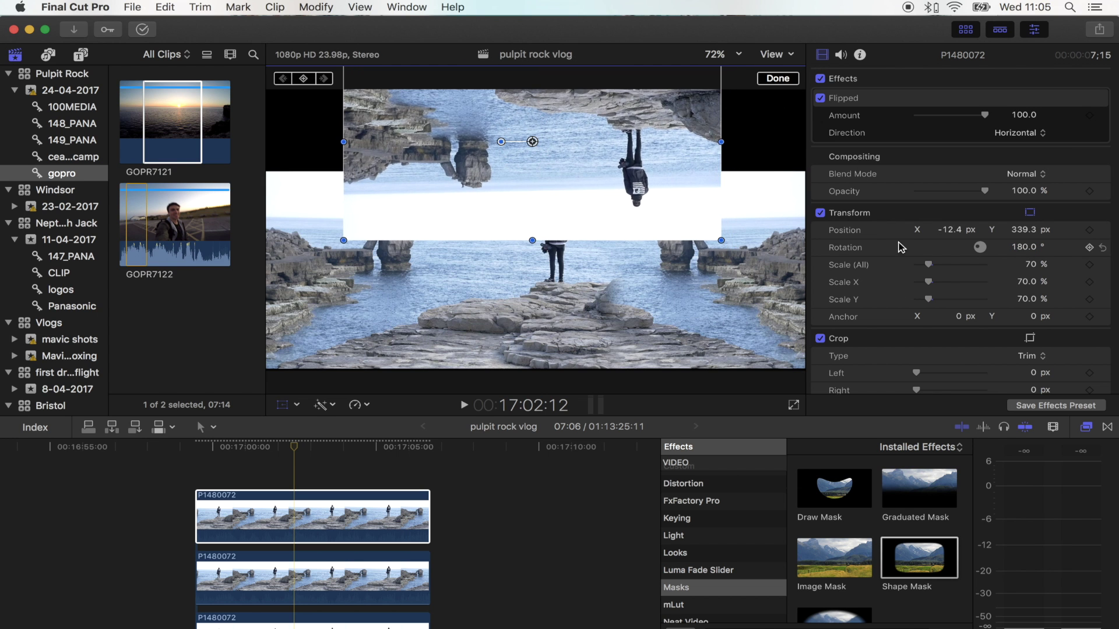
drag(929, 266, 981, 267)
mouse_move(649, 147)
mouse_down()
mouse_move(654, 110)
mouse_move(670, 278)
mouse_move(651, 137)
mouse_move(652, 150)
mouse_move(659, 111)
mouse_move(659, 127)
mouse_up()
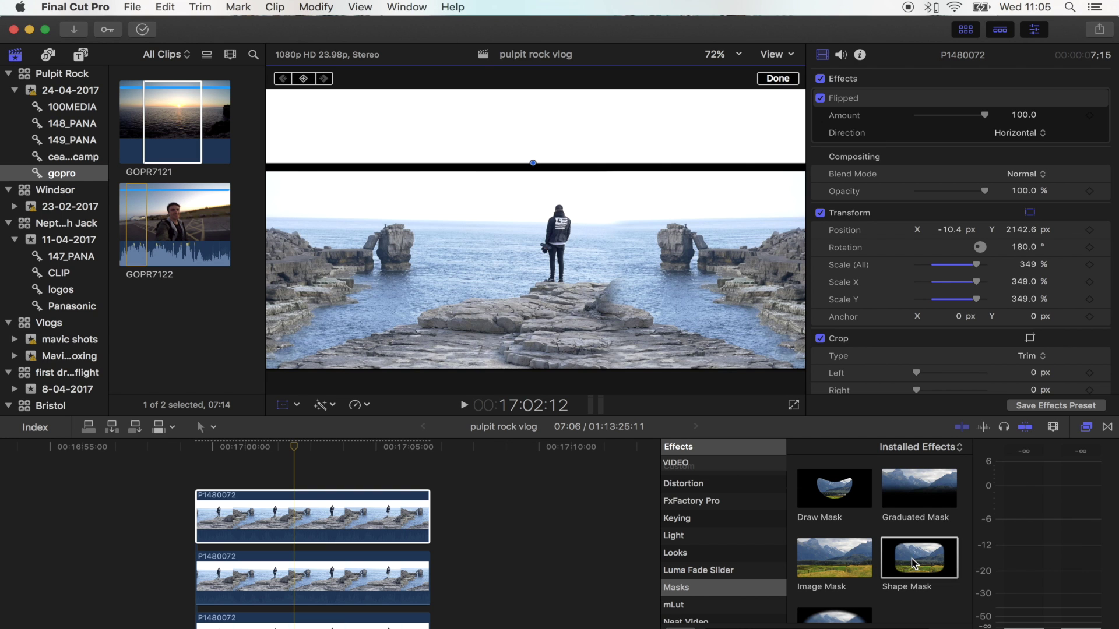
drag(914, 562, 367, 522)
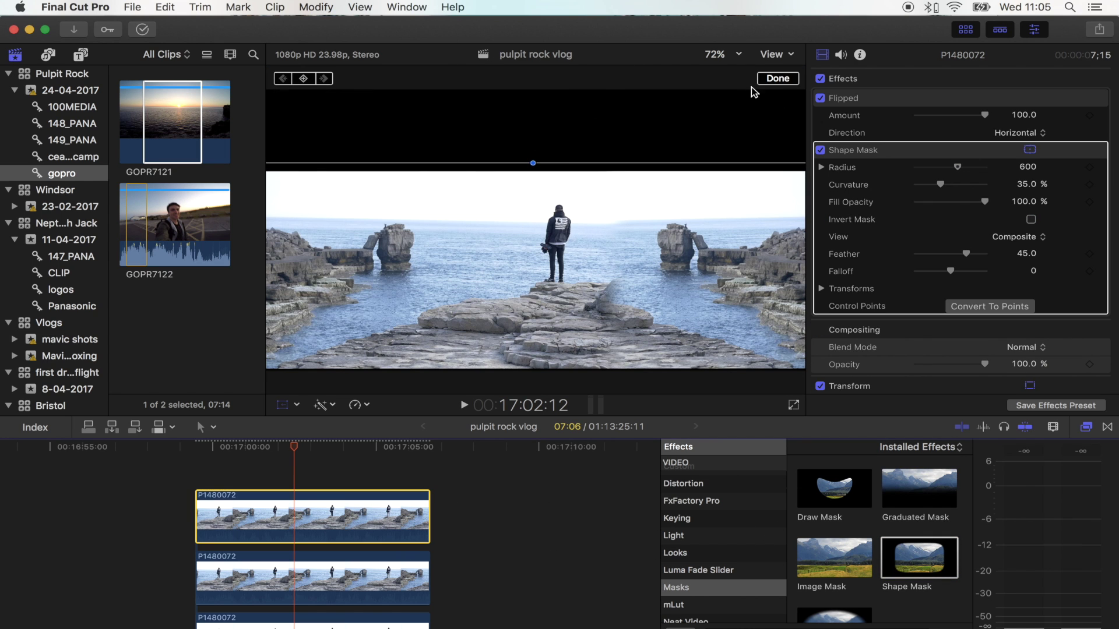
- Pull the top layer's Shape Mask down toward the horizon and set its feather to 37.8
drag(663, 192, 683, 239)
click(777, 79)
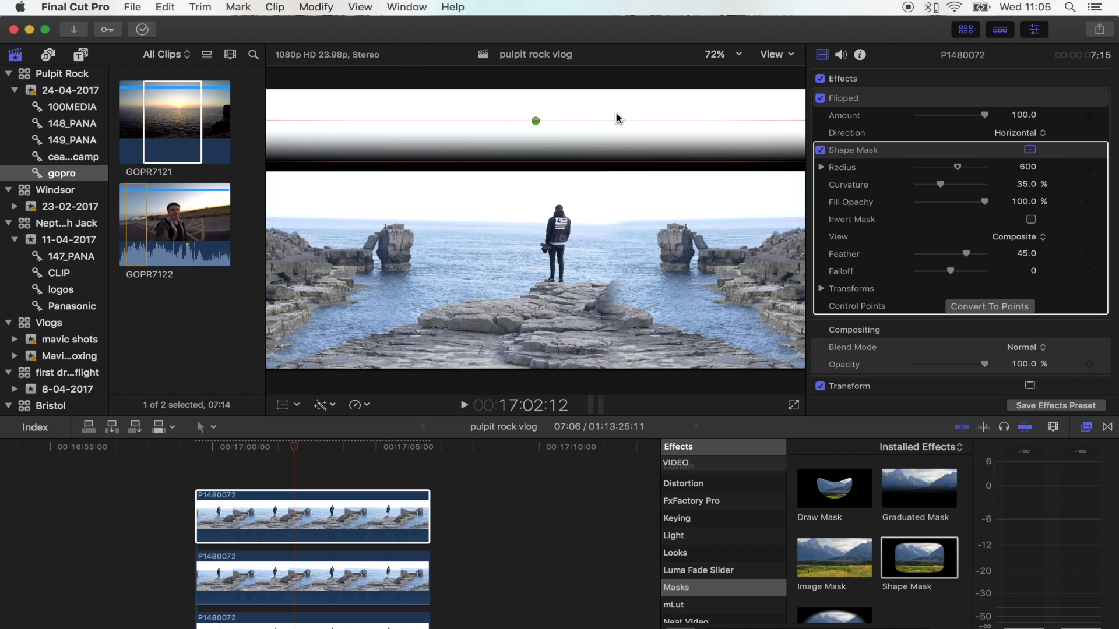
drag(613, 97, 590, 100)
click(283, 404)
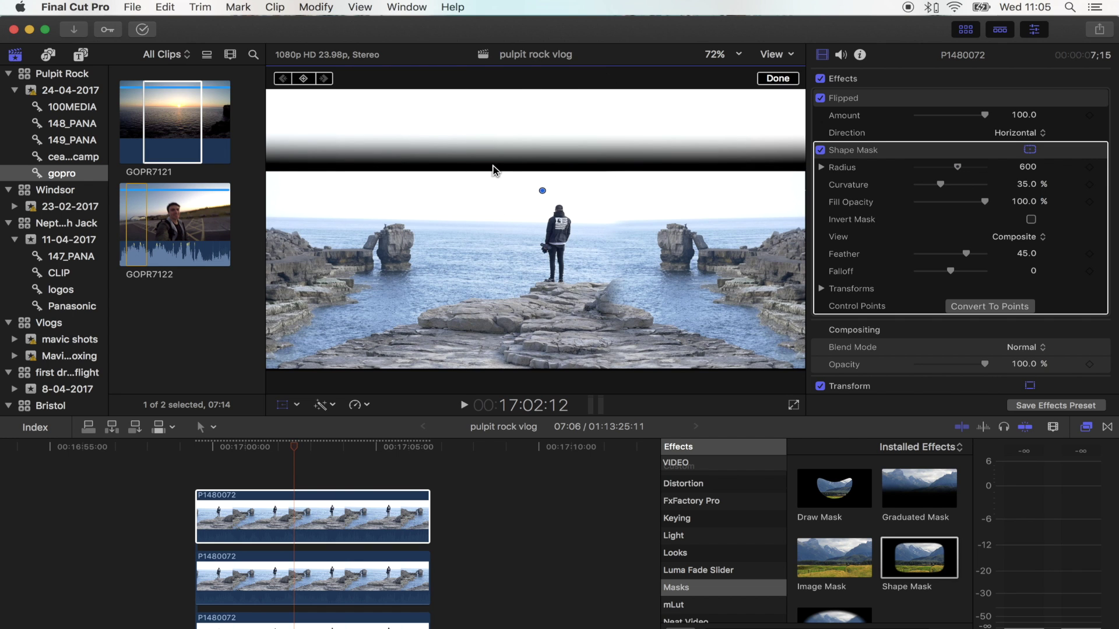
click(881, 152)
drag(580, 166, 579, 161)
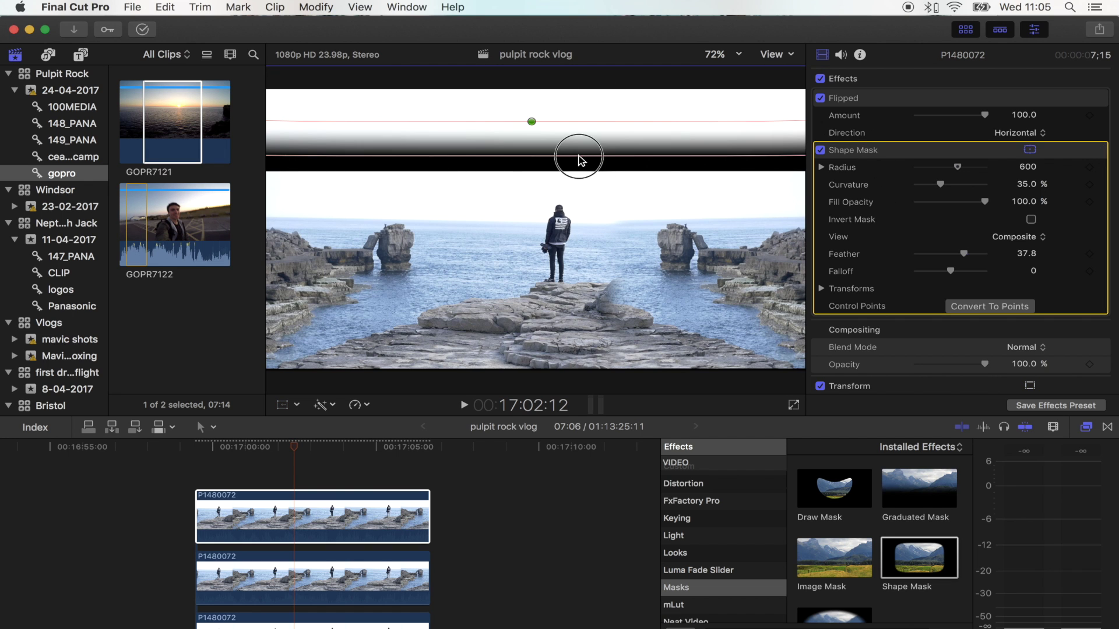
- Move the flipped layer down to remove the black band, then select all three stacked clips
key(shift+t)
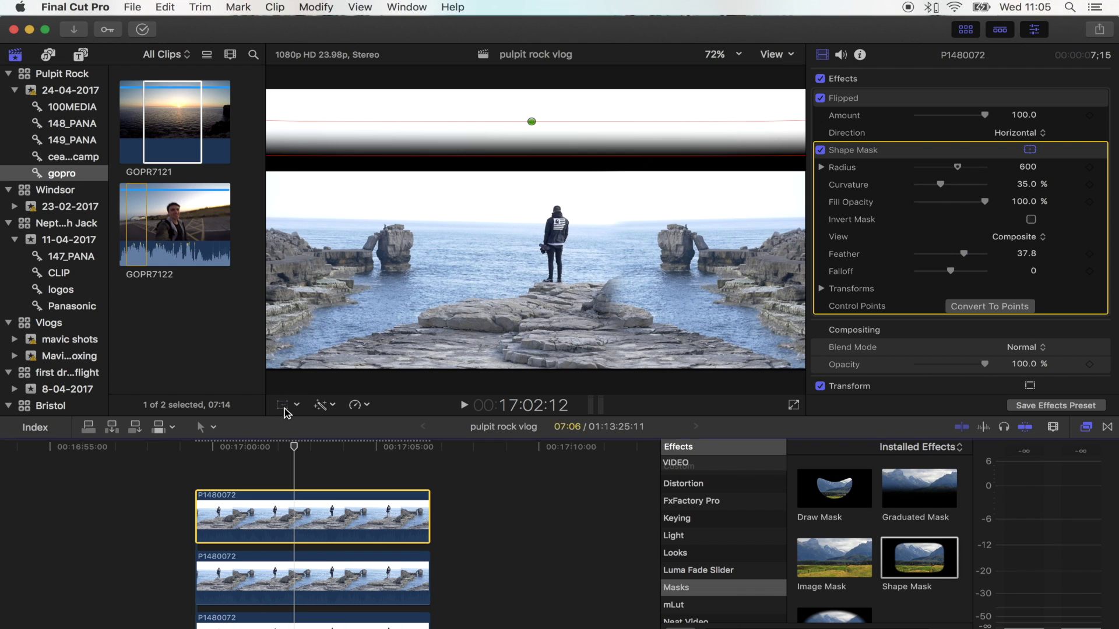
drag(624, 114, 625, 172)
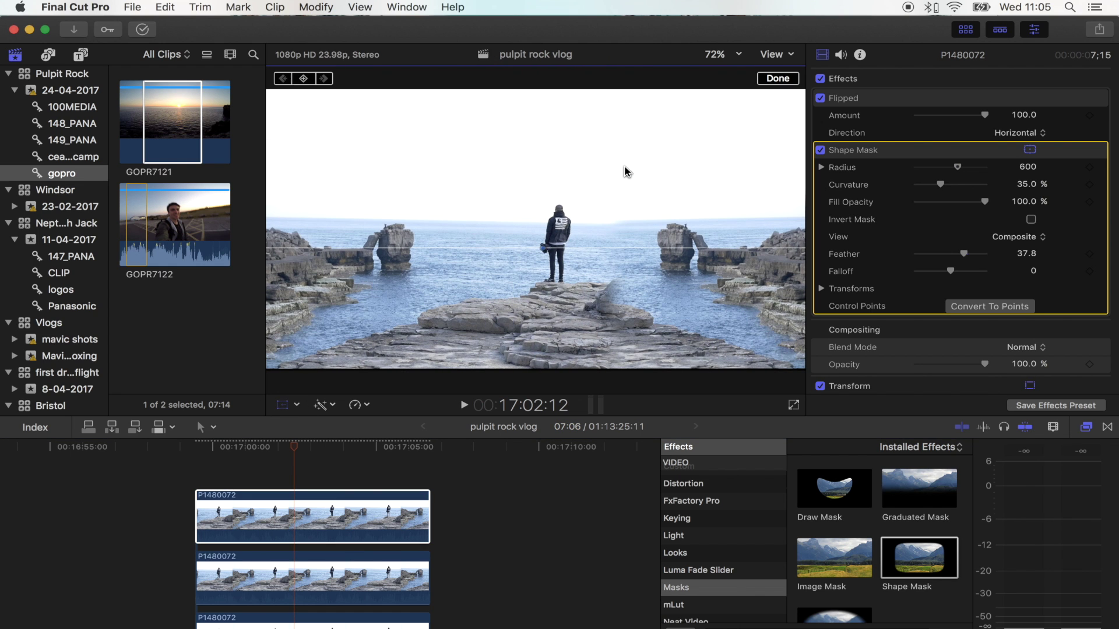
click(779, 79)
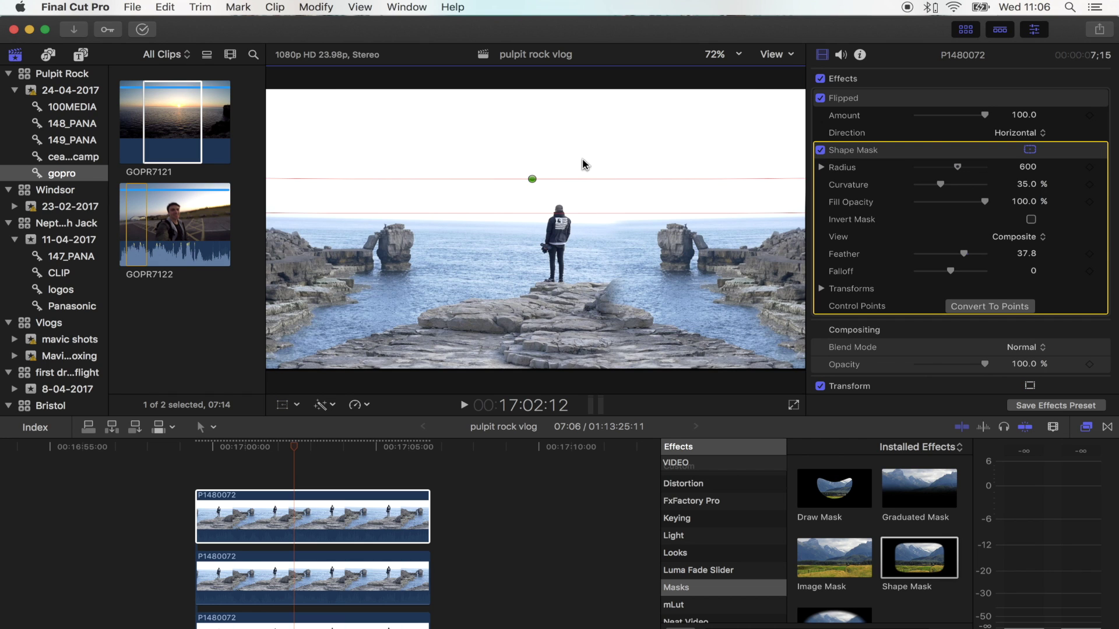
click(313, 471)
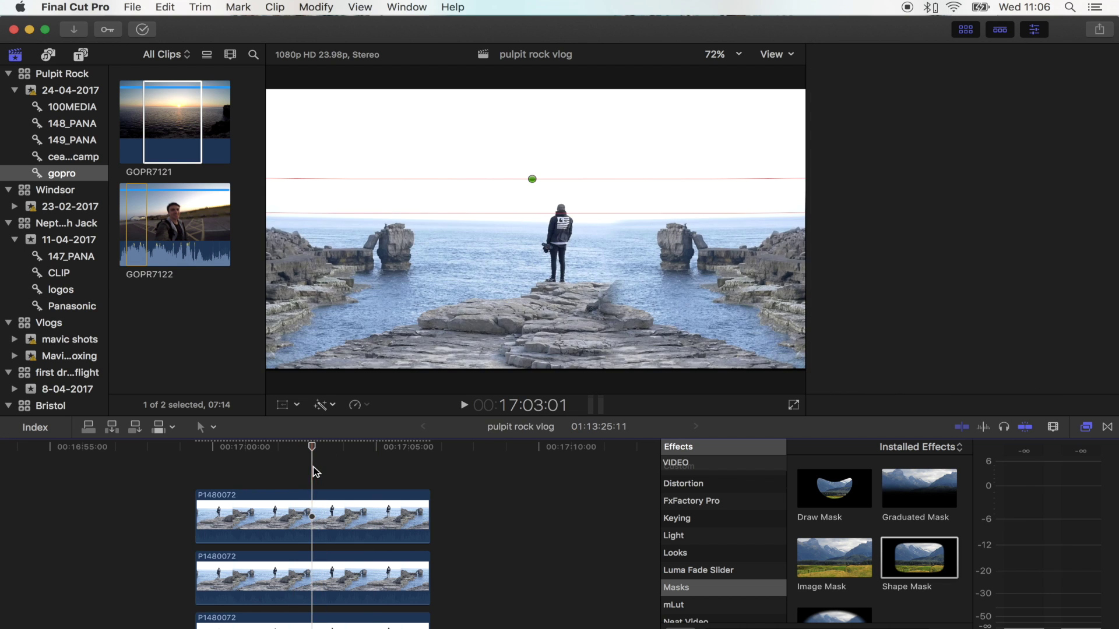
drag(450, 484, 343, 601)
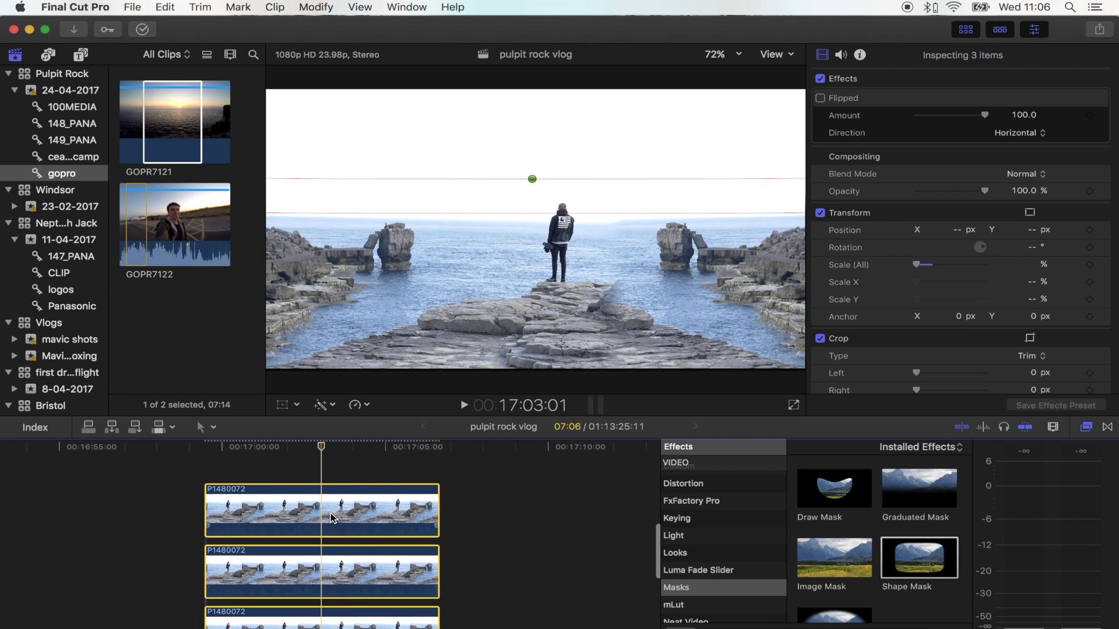
- Combine the three clips into compound Clip 26 and apply the Ryan Nangle Polar Effect
right_click(333, 513)
click(373, 387)
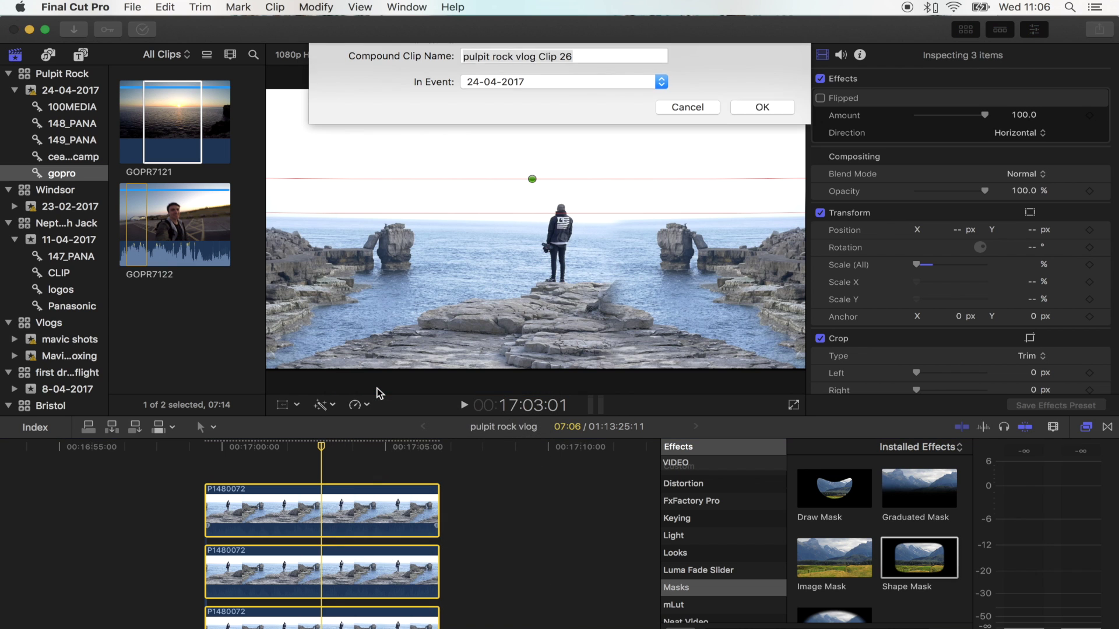
key(Return)
scroll(712, 530, down, 3)
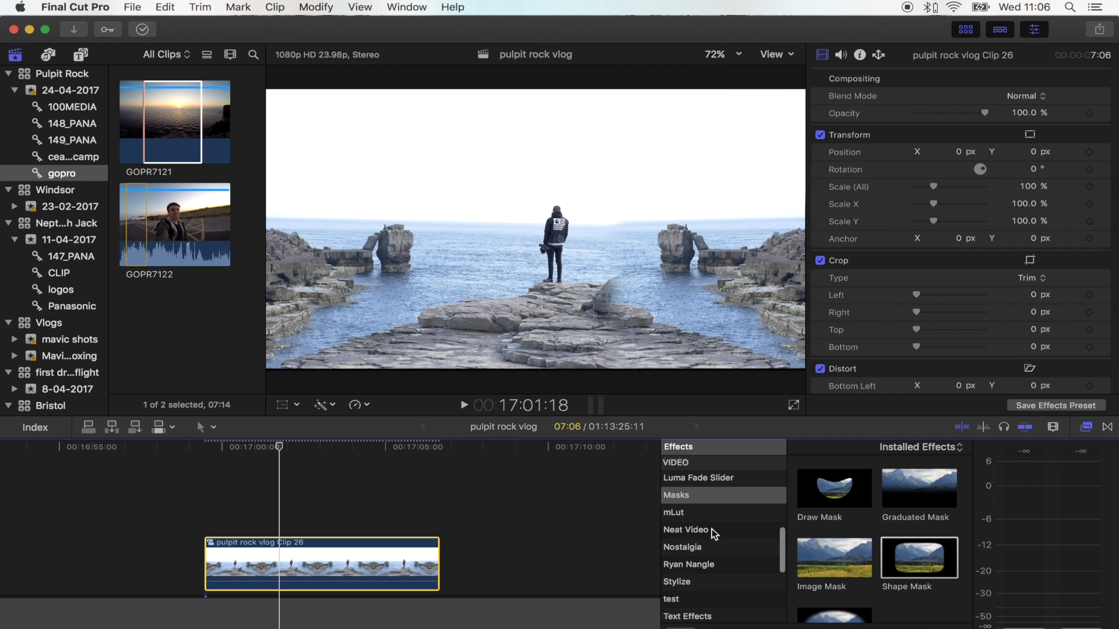
click(714, 564)
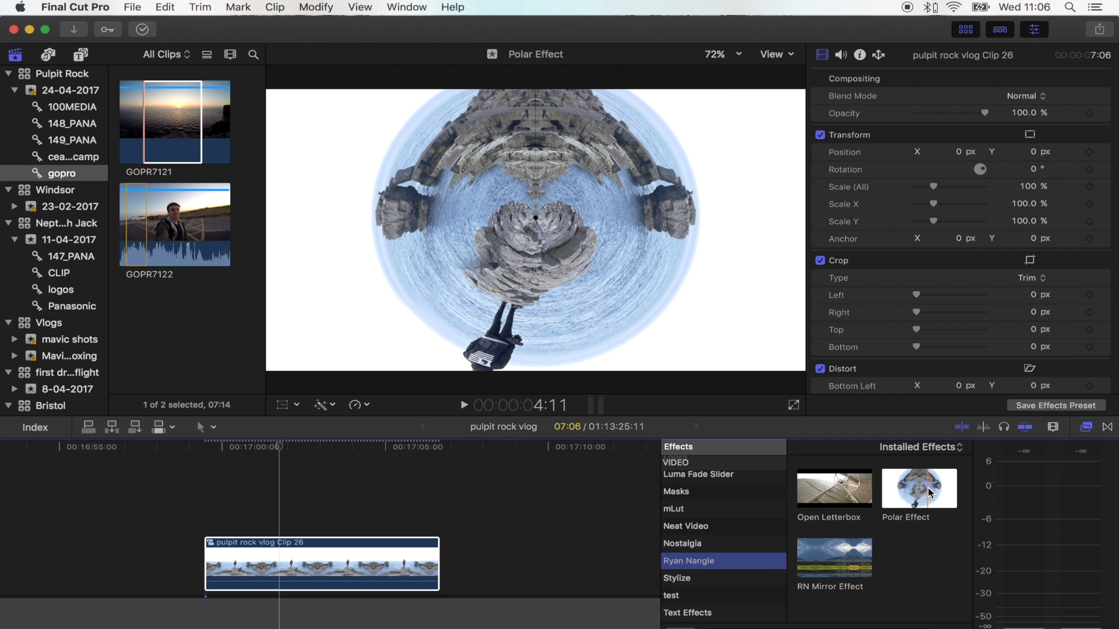
drag(930, 493, 306, 558)
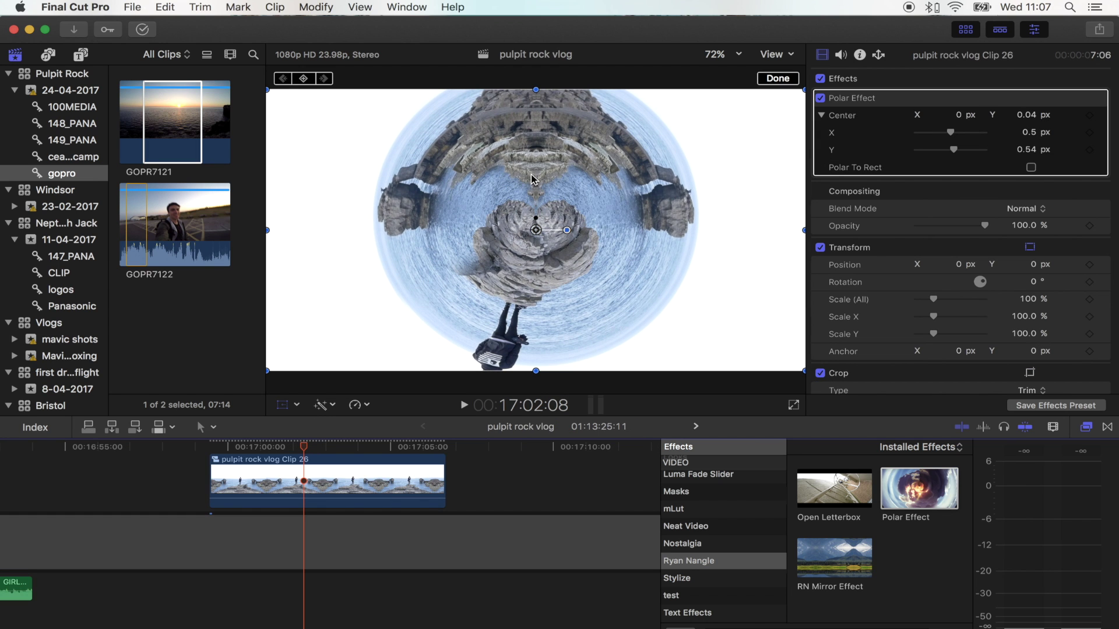
- Inside compound Clip 26, shift all three layers lower in the frame, then return to the main timeline
double_click(318, 483)
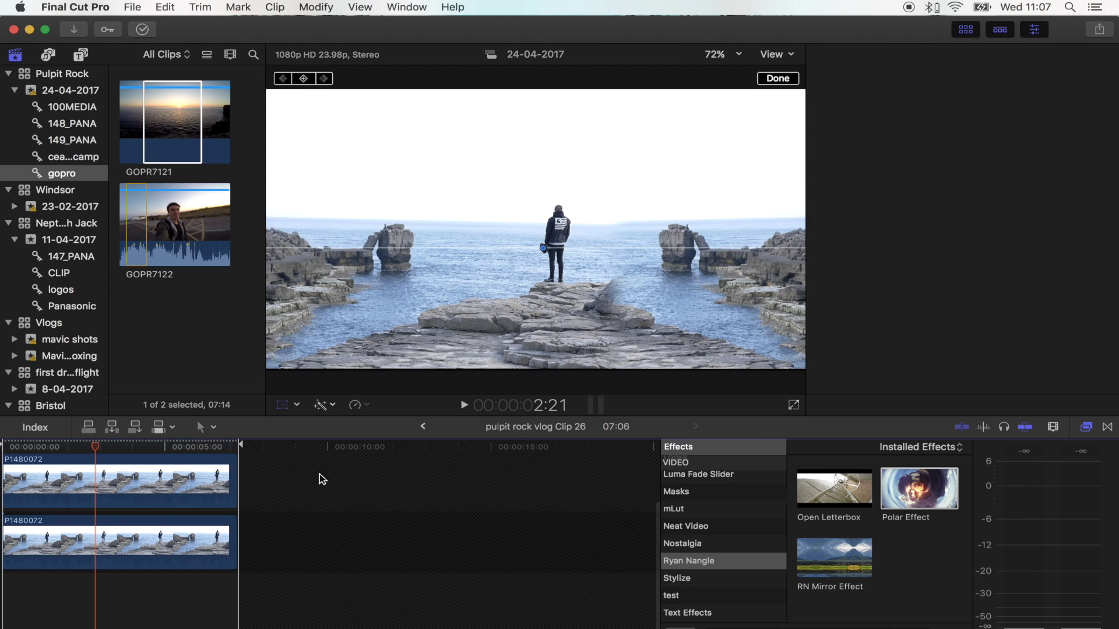
key(super+v)
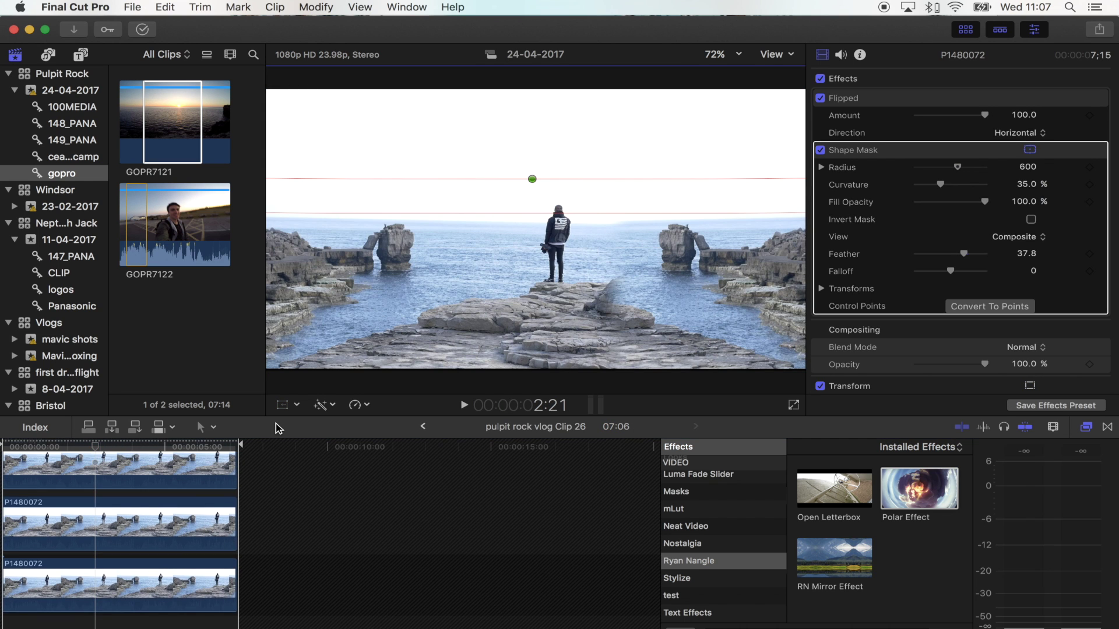
click(257, 512)
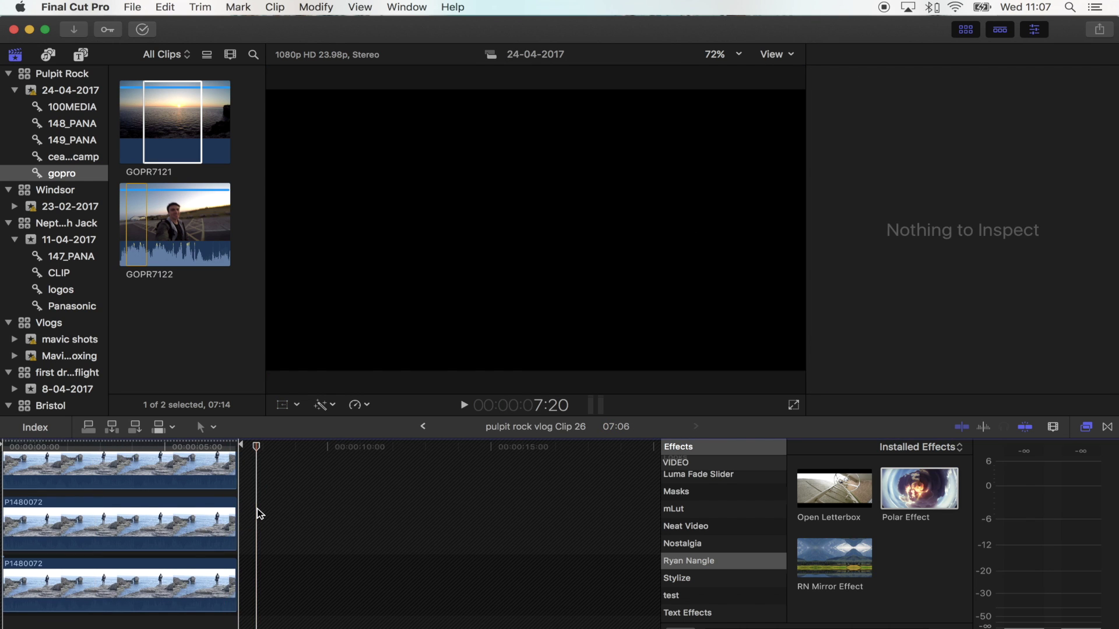
key(super+a)
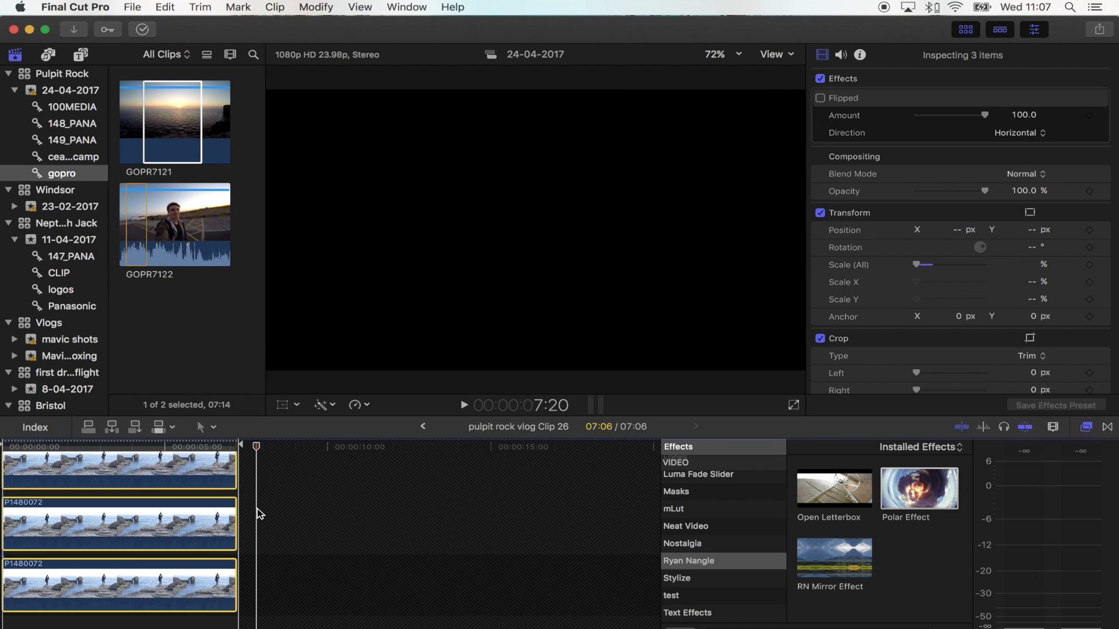
click(160, 447)
click(283, 408)
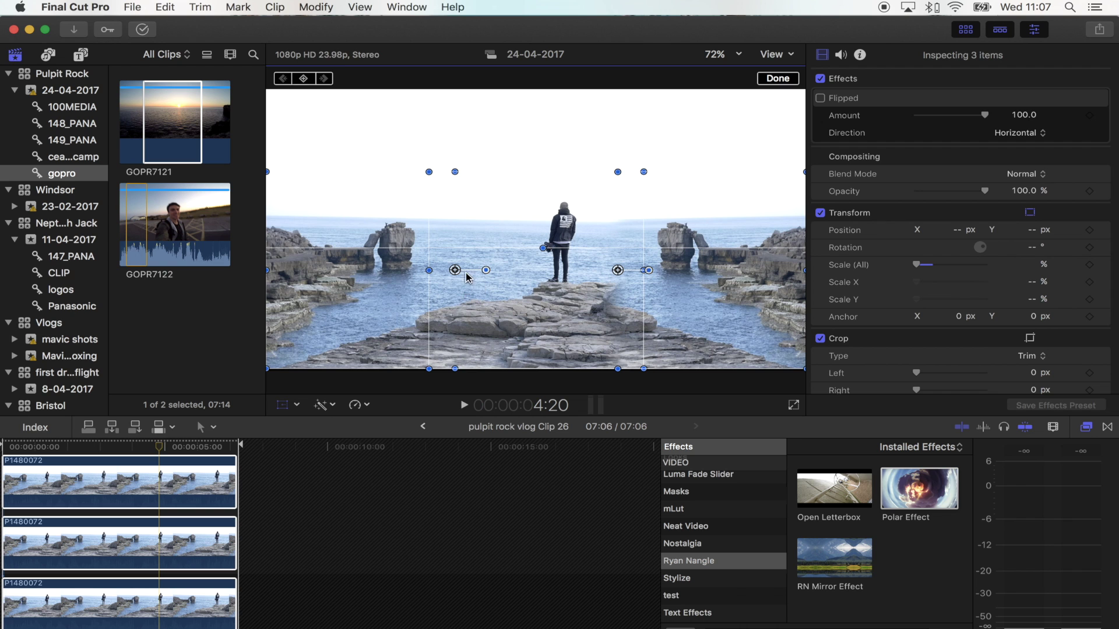
drag(617, 270, 618, 293)
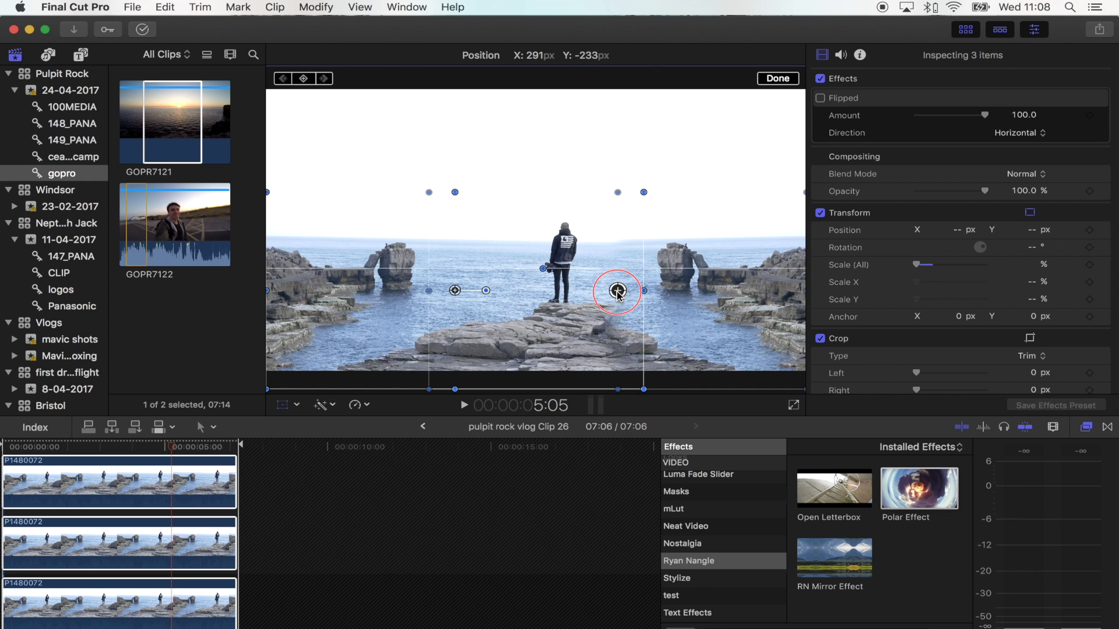
drag(618, 293, 616, 324)
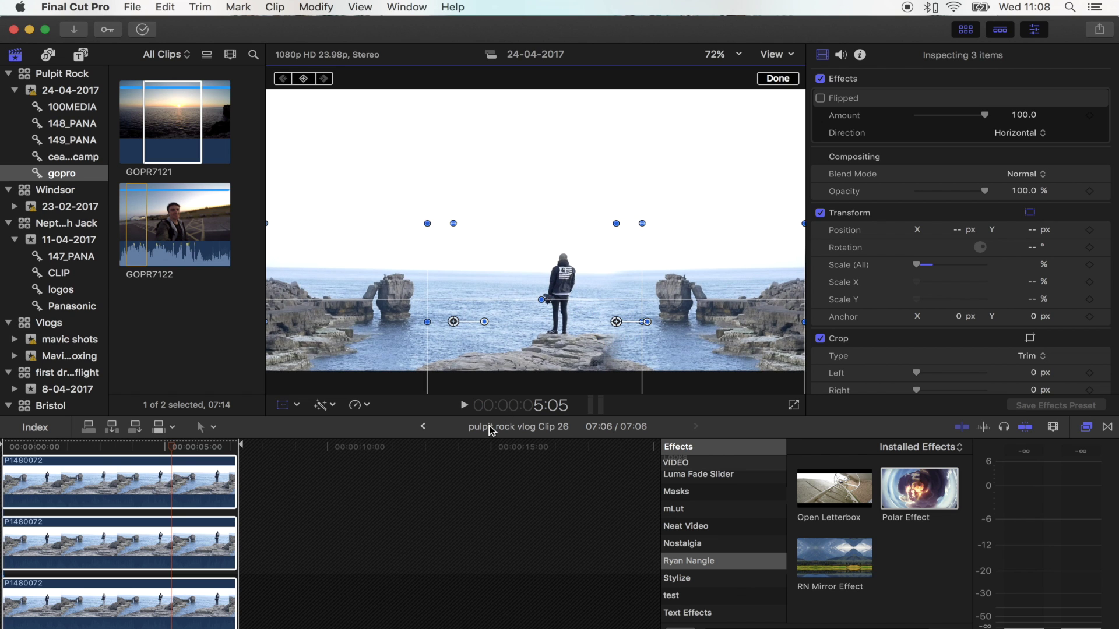
click(424, 428)
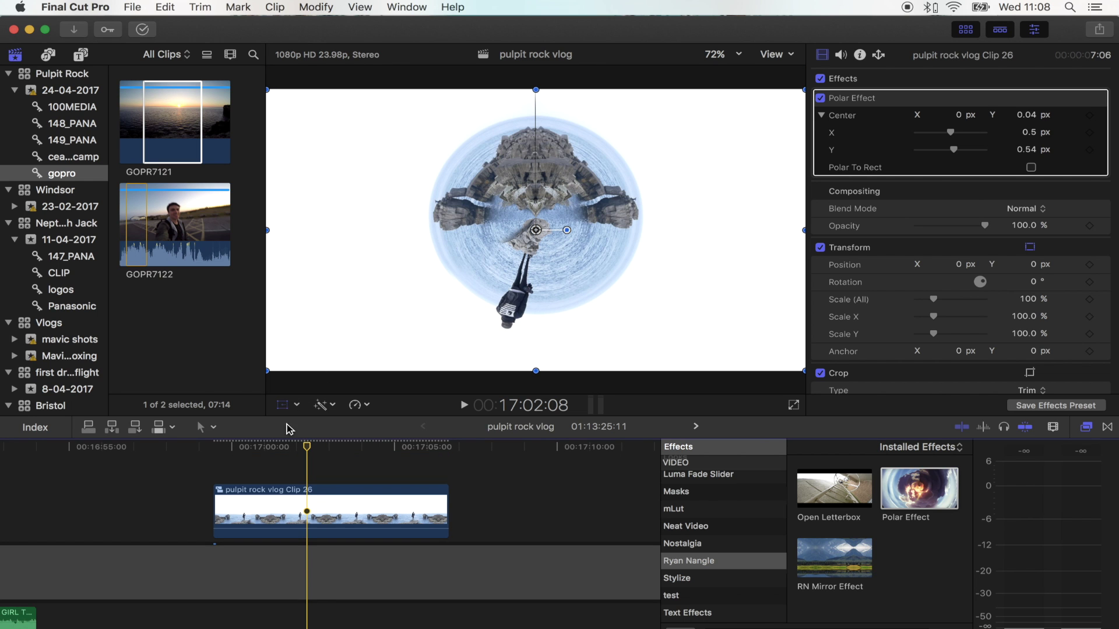
- Widen the compound clip's shape mask to radius 828.62 and feather 176.4, then reselect the clip at 17:03:02
double_click(315, 503)
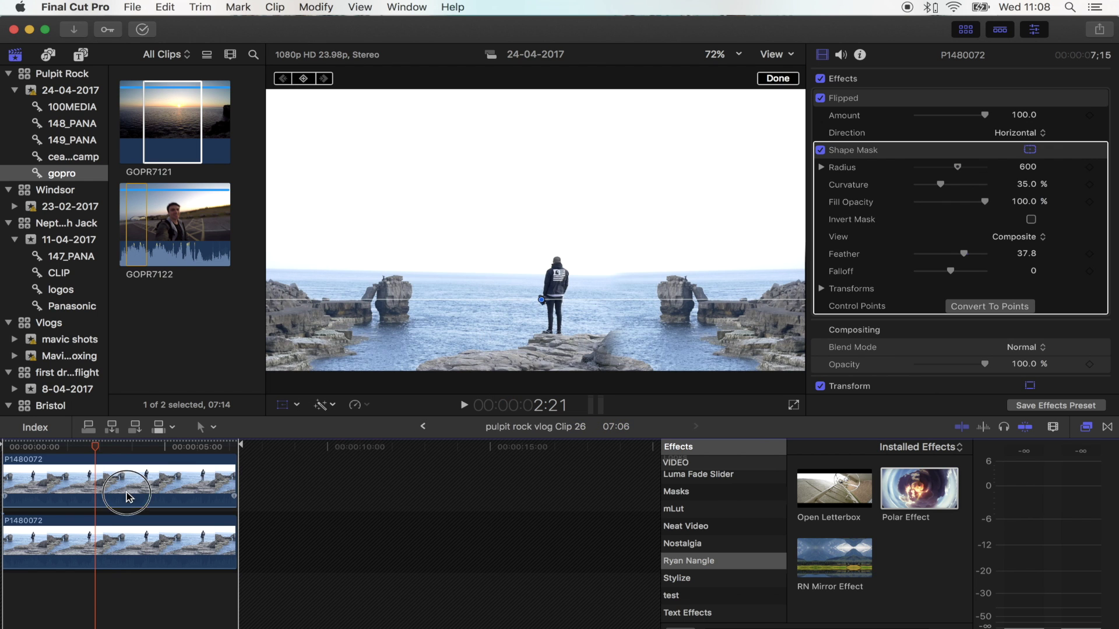
drag(612, 323, 617, 325)
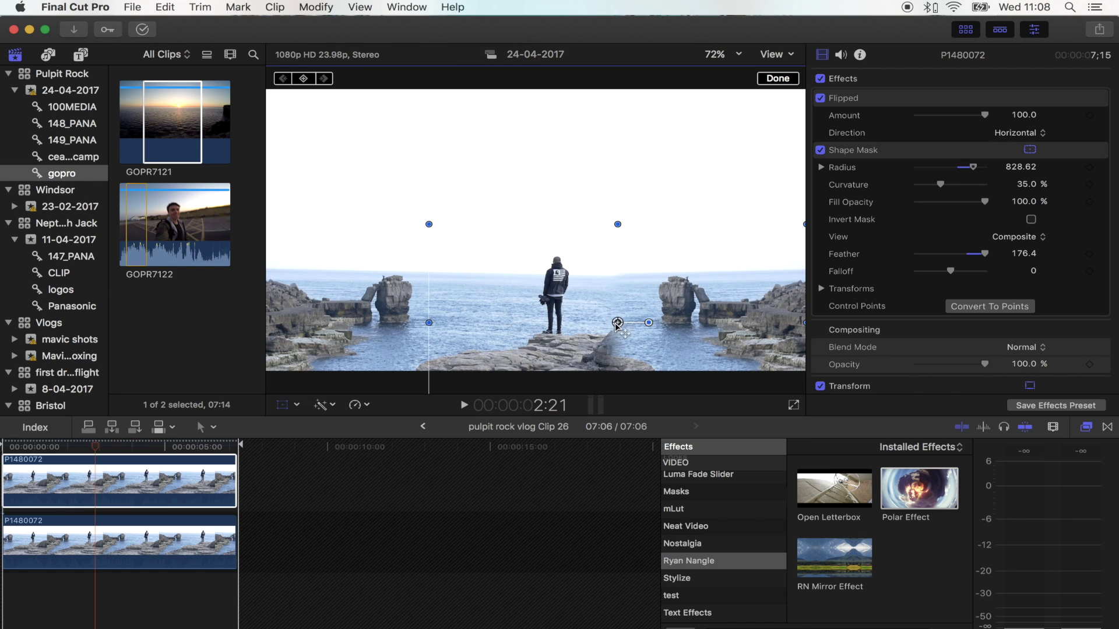
click(421, 428)
drag(285, 450, 334, 446)
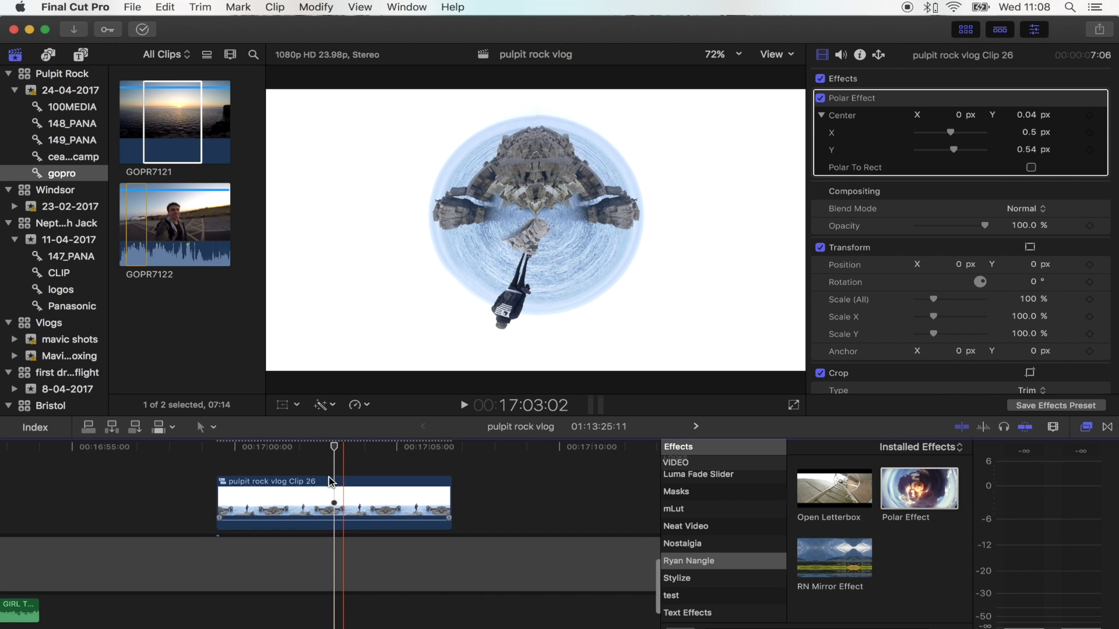
click(315, 503)
- Set Clip 26's rotation to 180° and play it full screen from its start
click(1032, 284)
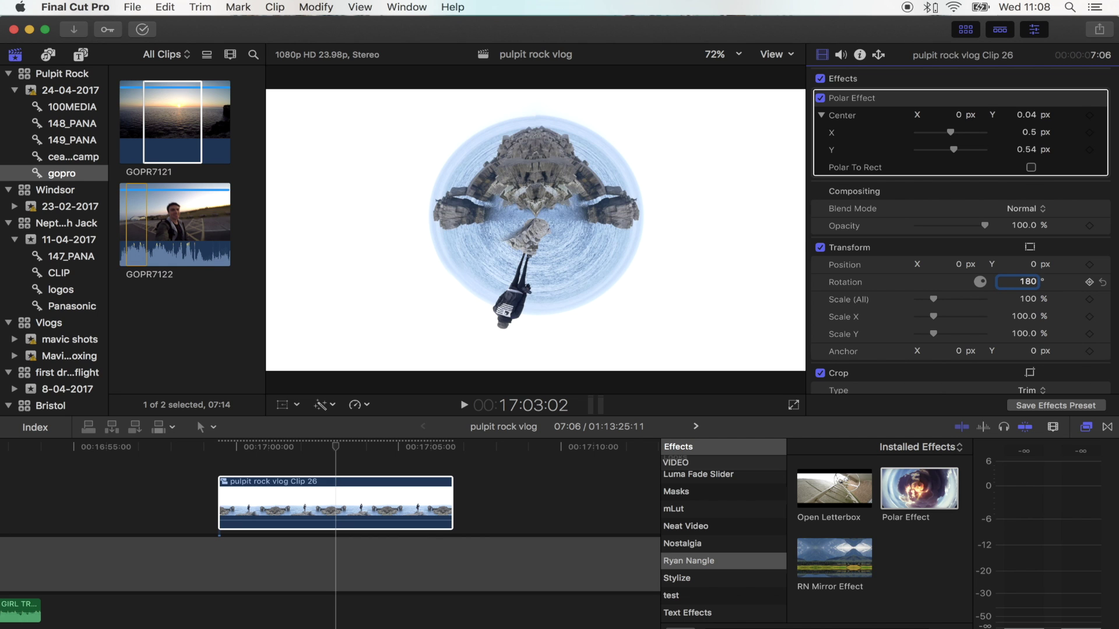
key(Return)
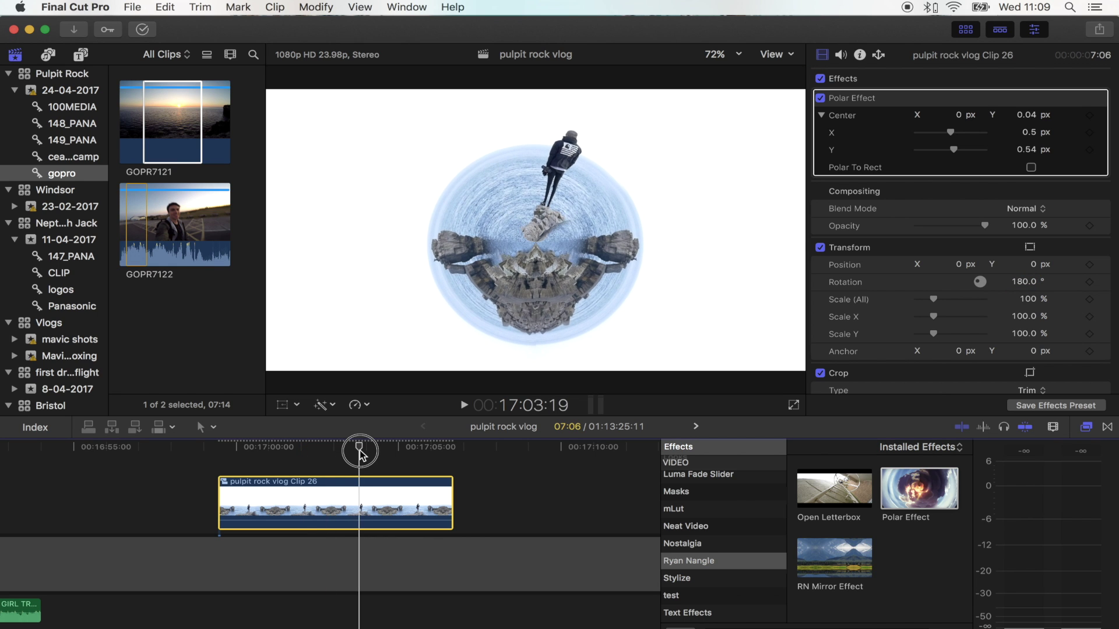
drag(950, 132, 967, 153)
click(258, 449)
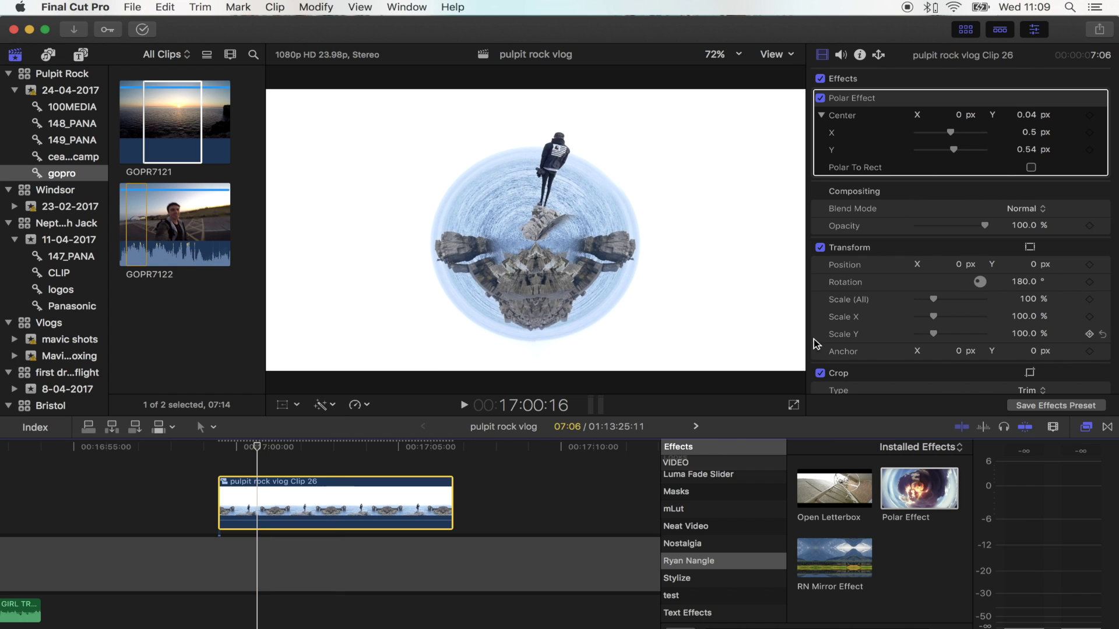
click(793, 405)
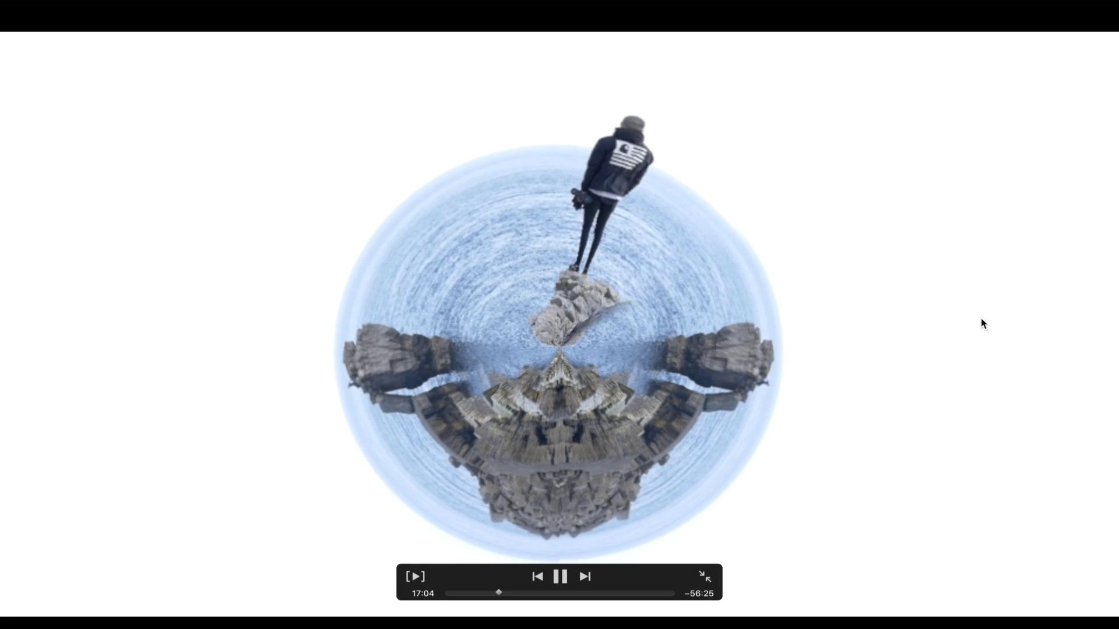
- Leave full-screen playback of Clip 26 with Escape
key(Escape)
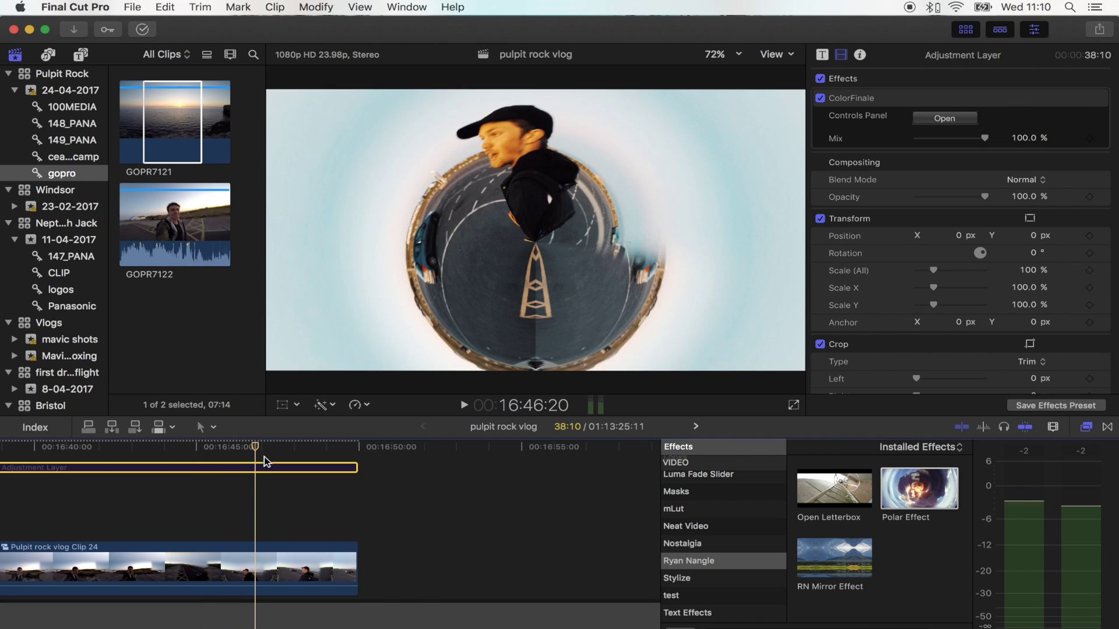
click(261, 493)
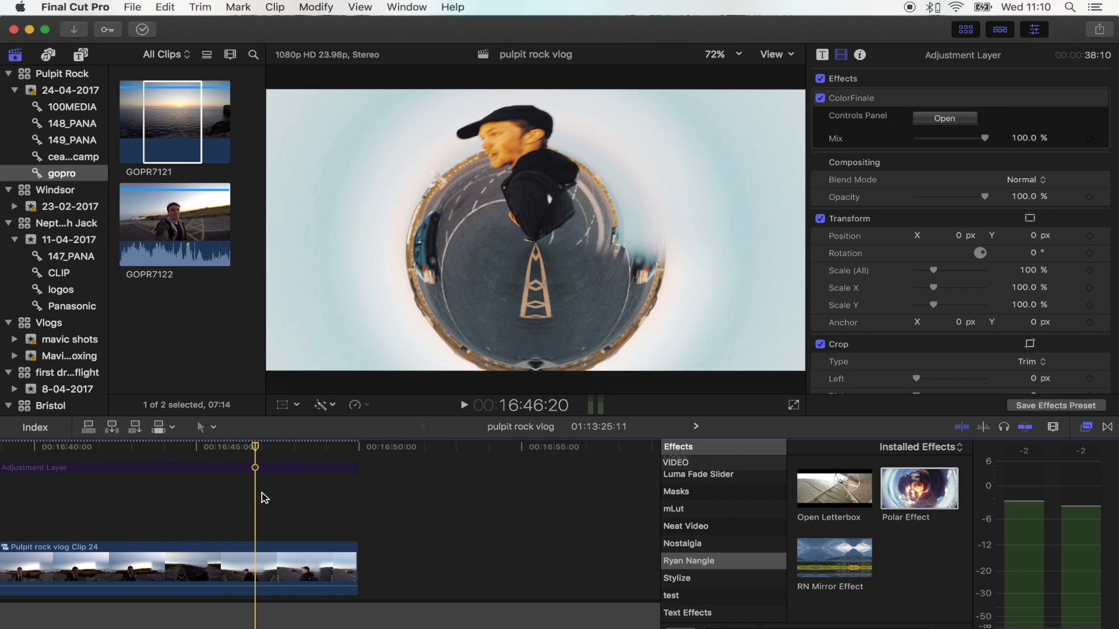
scroll(261, 492, left, 5)
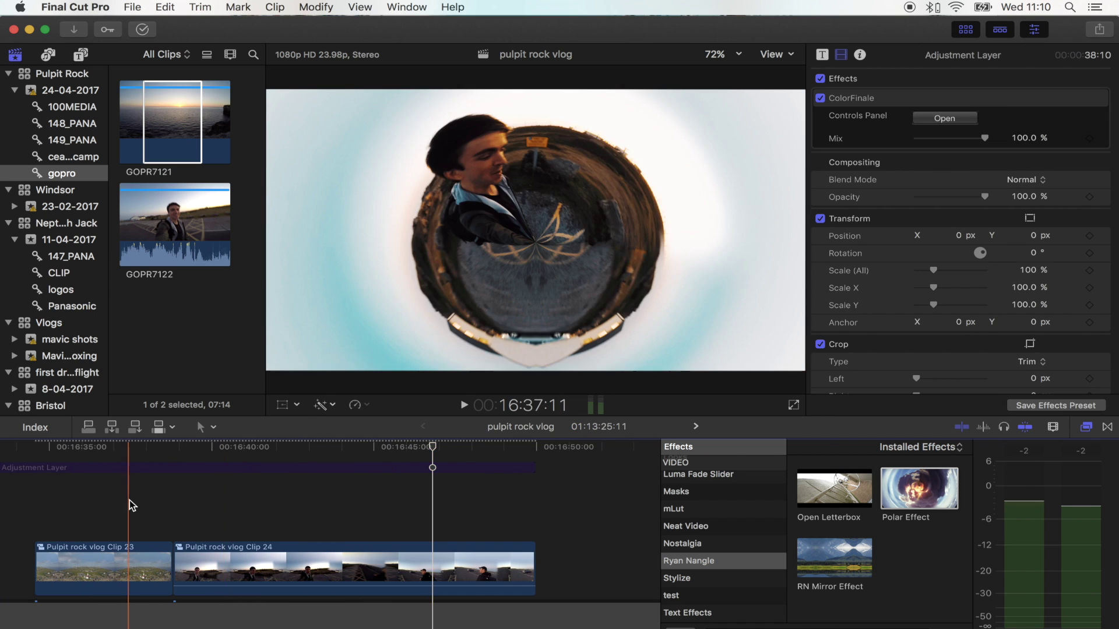